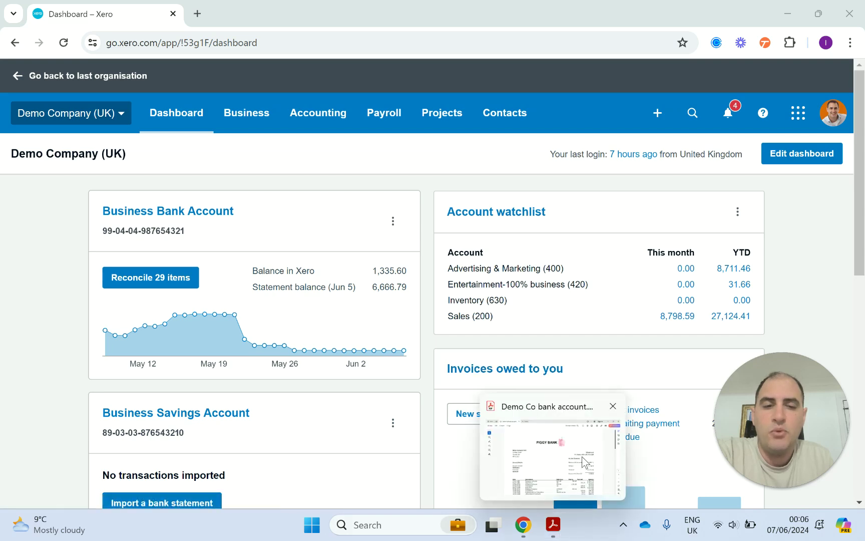
# Check the statement period and closing balance in the Demo Co bank account PDF, returning to Xero in Chrome
pyautogui.click(589, 407)
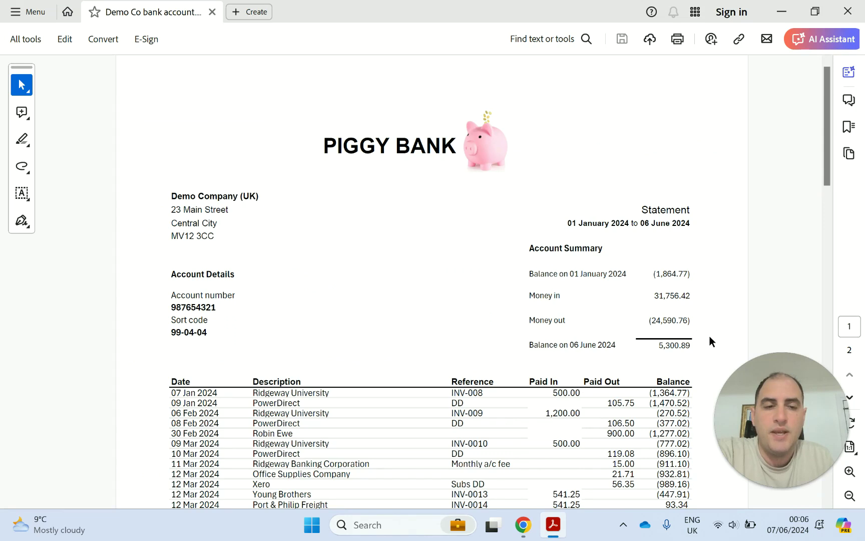
pyautogui.moveTo(553, 524)
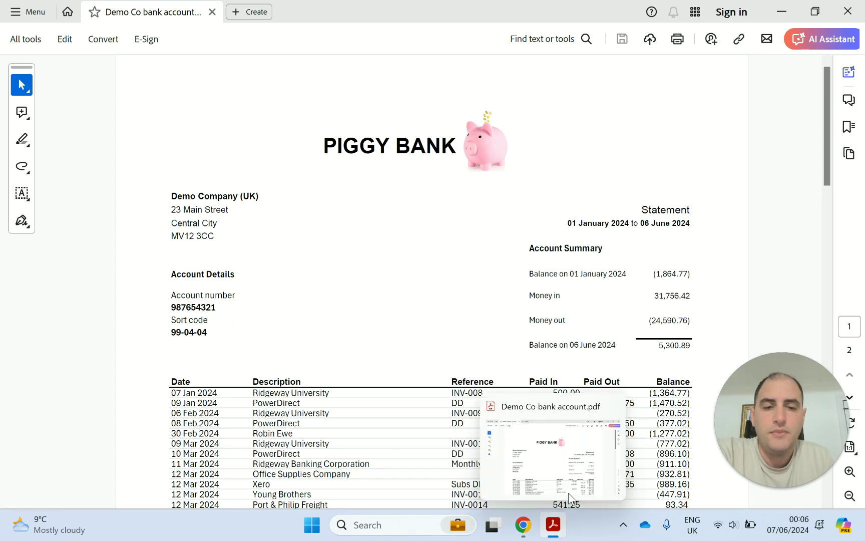
pyautogui.click(523, 524)
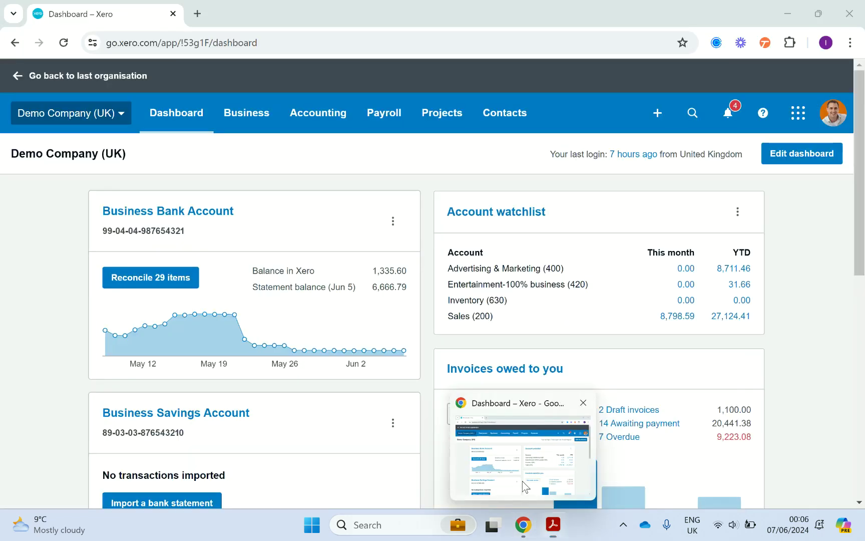
# Open the Reconciliation Report for the Business Bank Account in a new browser tab and switch to it
pyautogui.click(393, 221)
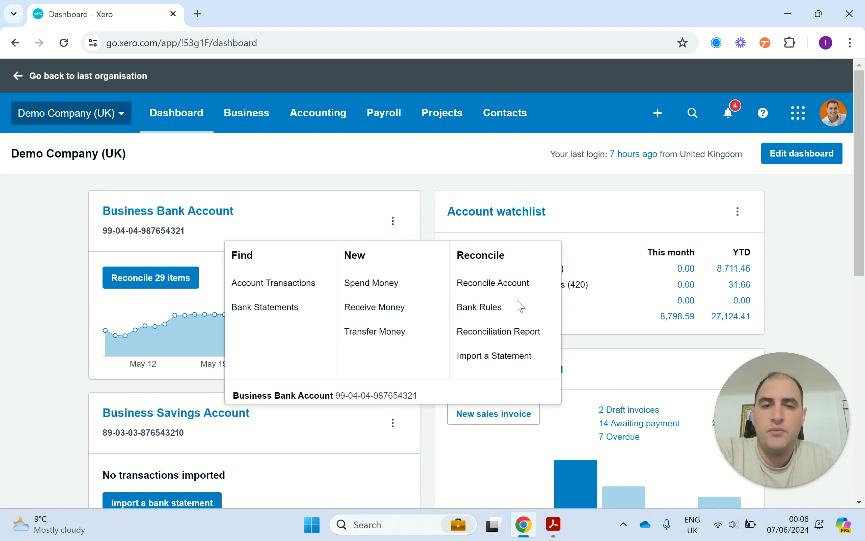
pyautogui.keyDown('ctrl'); pyautogui.click(510, 332); pyautogui.keyUp('ctrl')
pyautogui.scroll(-1, 271, 135)
pyautogui.click(216, 8)
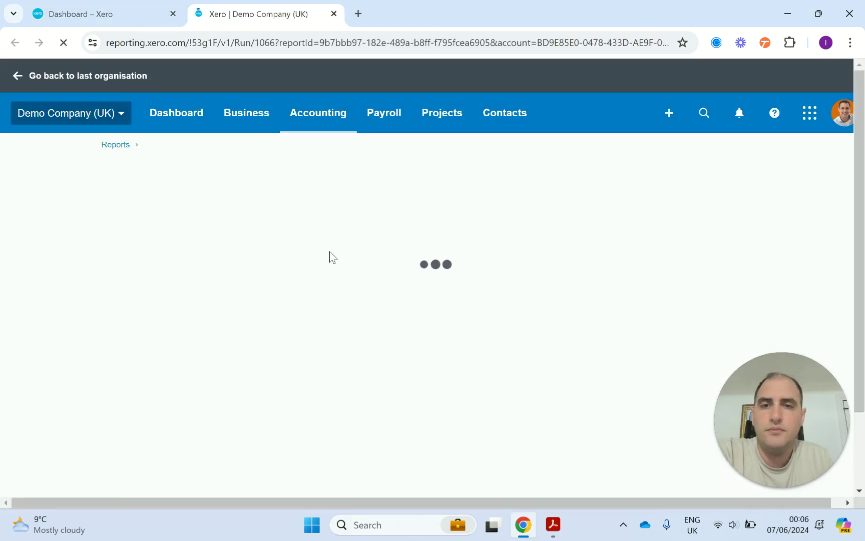
# Set the report's date range from 1 Jan 2024 to 6 Jun 2024
pyautogui.click(125, 306)
pyautogui.click(122, 78)
pyautogui.click(122, 79)
pyautogui.click(123, 79)
pyautogui.click(121, 78)
pyautogui.click(121, 77)
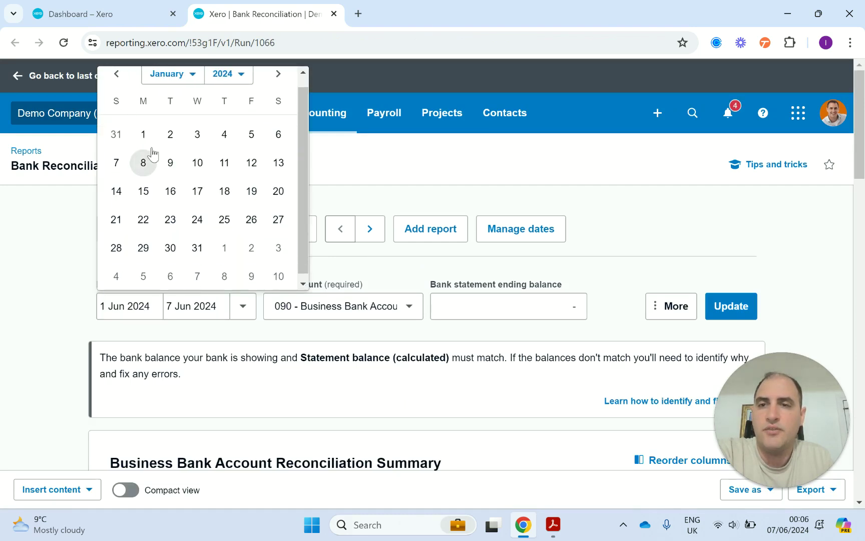
pyautogui.click(143, 134)
pyautogui.click(215, 308)
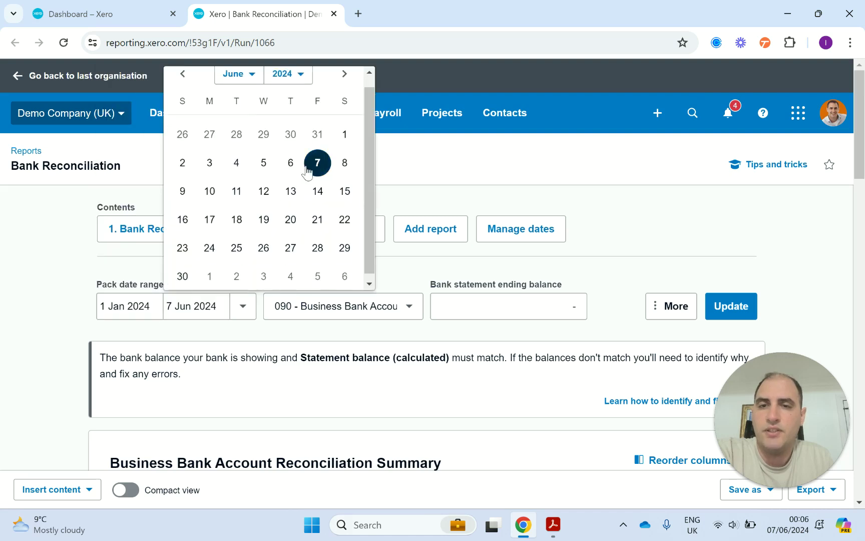
pyautogui.click(291, 174)
# Enter 5300.89 as the bank statement ending balance, update the report and review its statement balances
pyautogui.click(505, 304)
pyautogui.write('5300.89')
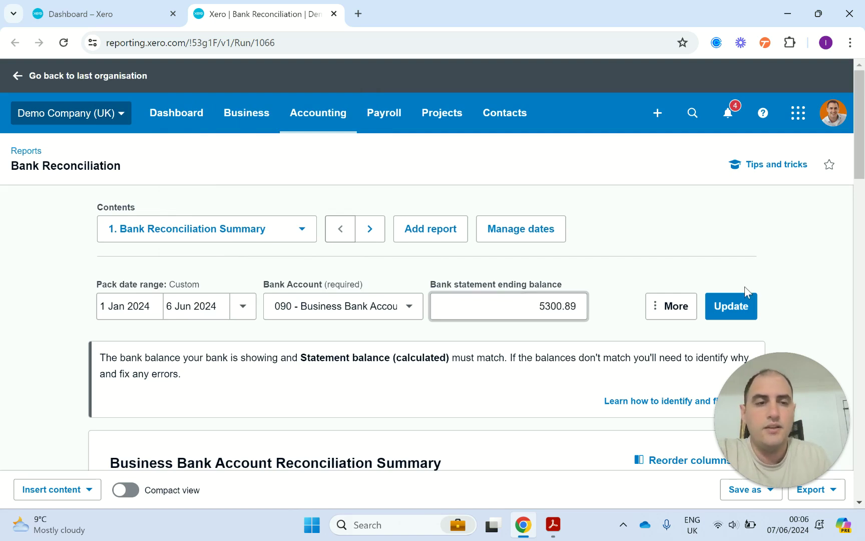
pyautogui.click(730, 305)
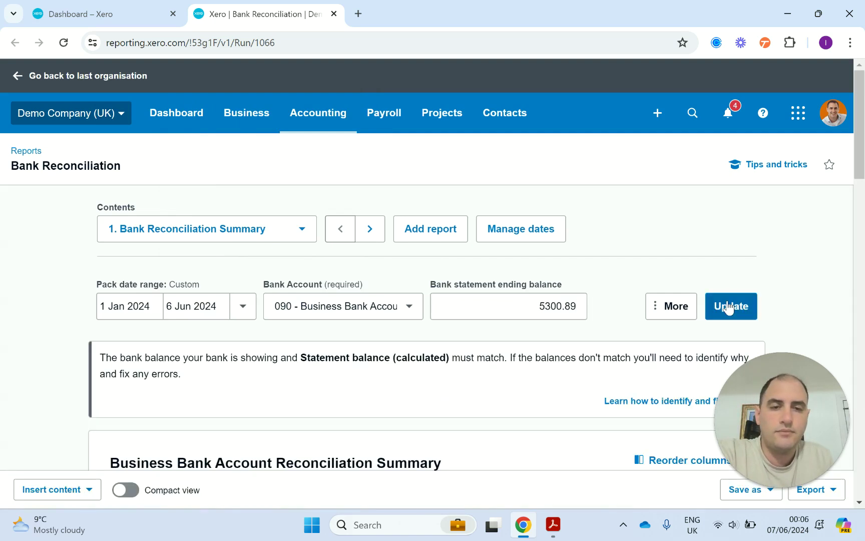
pyautogui.scroll(-15, 713, 273)
pyautogui.scroll(-5, 716, 286)
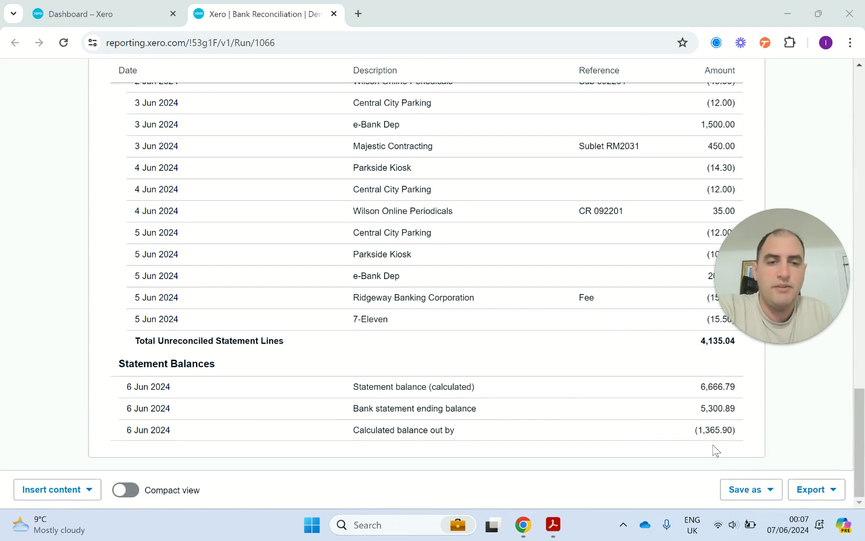
pyautogui.moveTo(759, 273); pyautogui.dragTo(801, 188)
pyautogui.scroll(10, 649, 378)
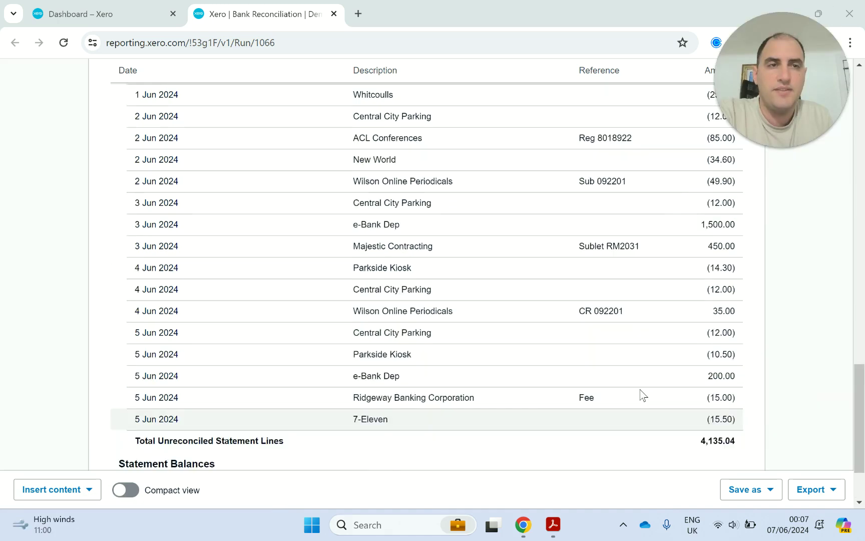
pyautogui.scroll(10, 642, 394)
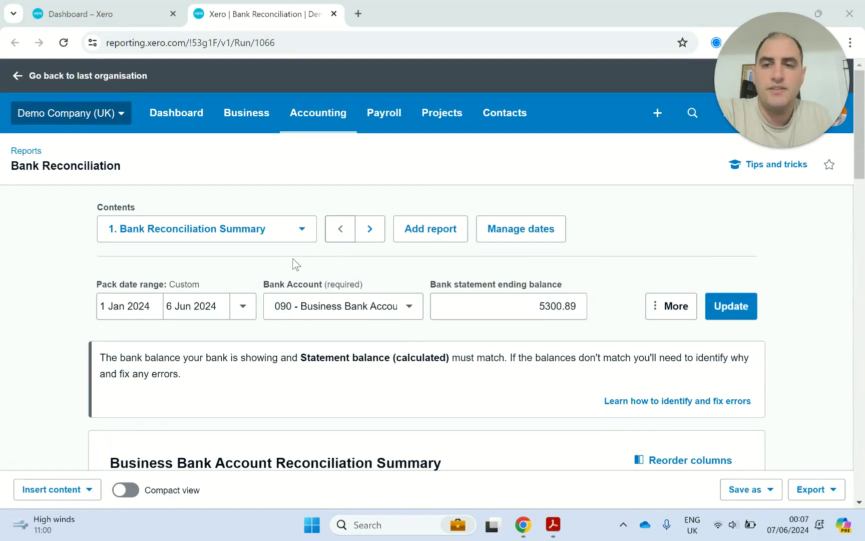
# Review the imported lines and running balances in the Bank Statement report, returning to the Bank Reconciliation Summary
pyautogui.click(371, 232)
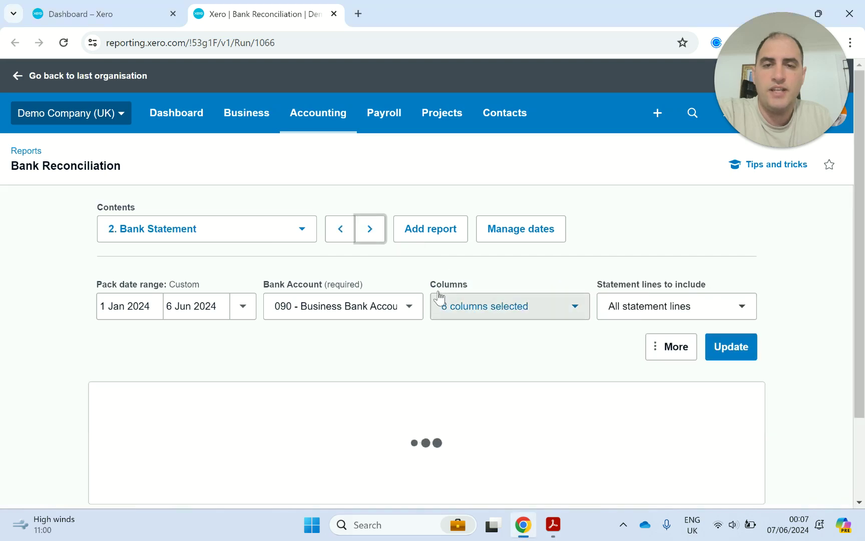
pyautogui.scroll(-3, 751, 330)
pyautogui.scroll(-4, 751, 331)
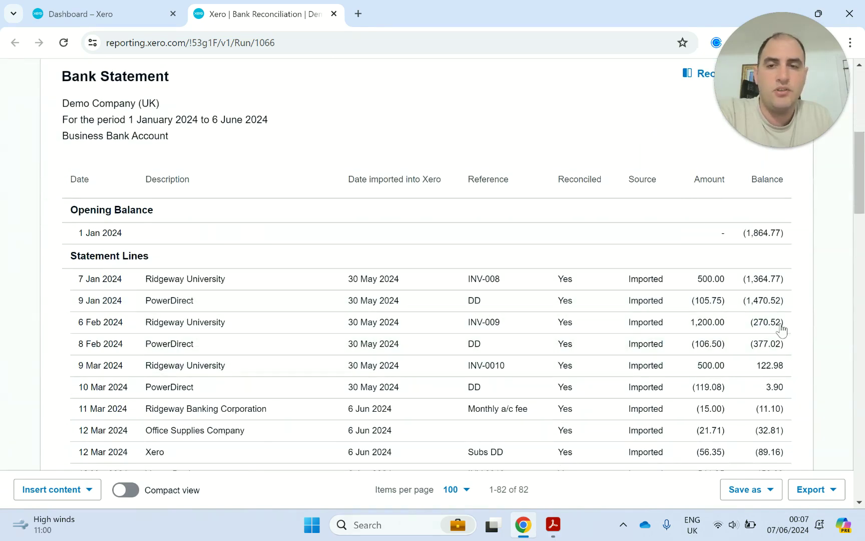
pyautogui.scroll(-7, 791, 379)
pyautogui.scroll(-20, 792, 379)
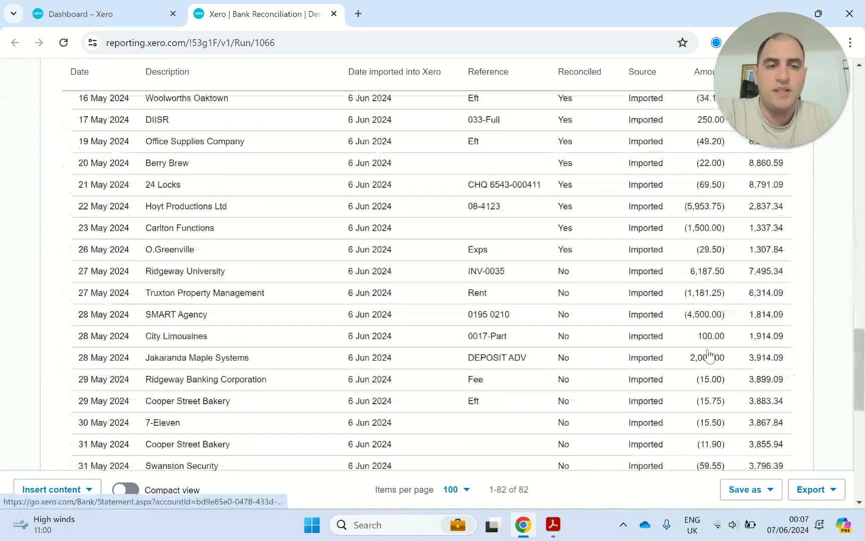
pyautogui.scroll(20, 708, 356)
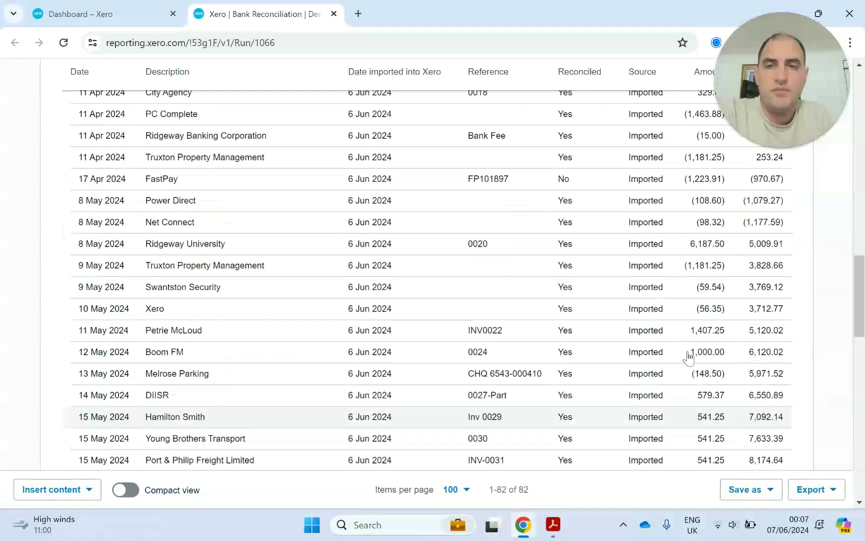
pyautogui.click(332, 233)
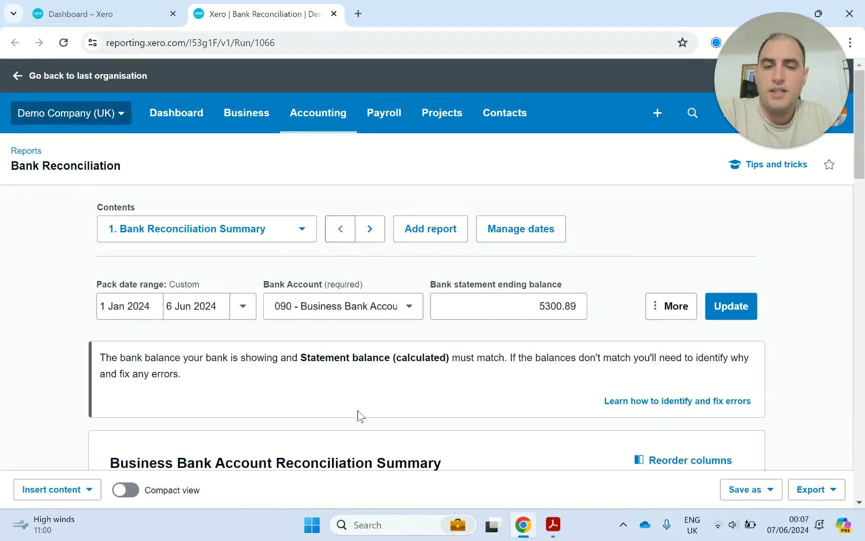
# Change the report's end date to 31 Jan 2024 and update the reconciliation summary
pyautogui.click(178, 311)
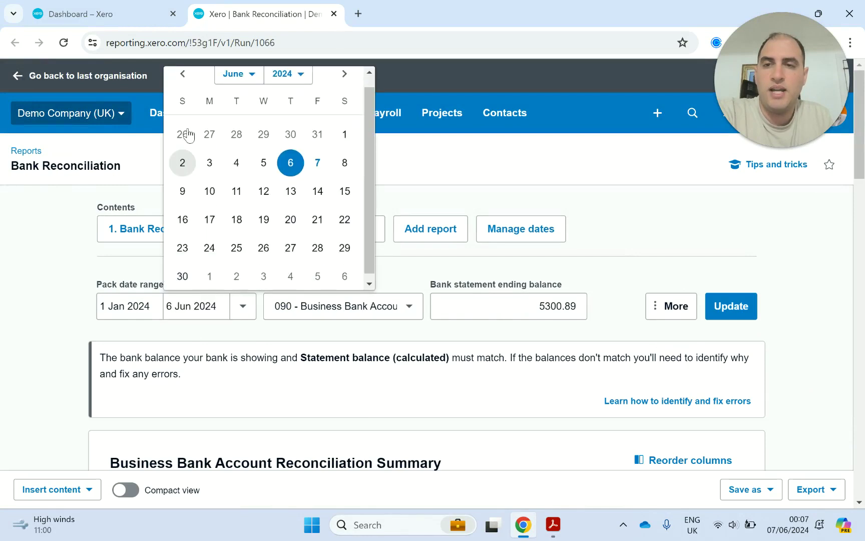
pyautogui.click(183, 74)
pyautogui.click(183, 74)
pyautogui.click(191, 74)
pyautogui.click(190, 74)
pyautogui.click(191, 74)
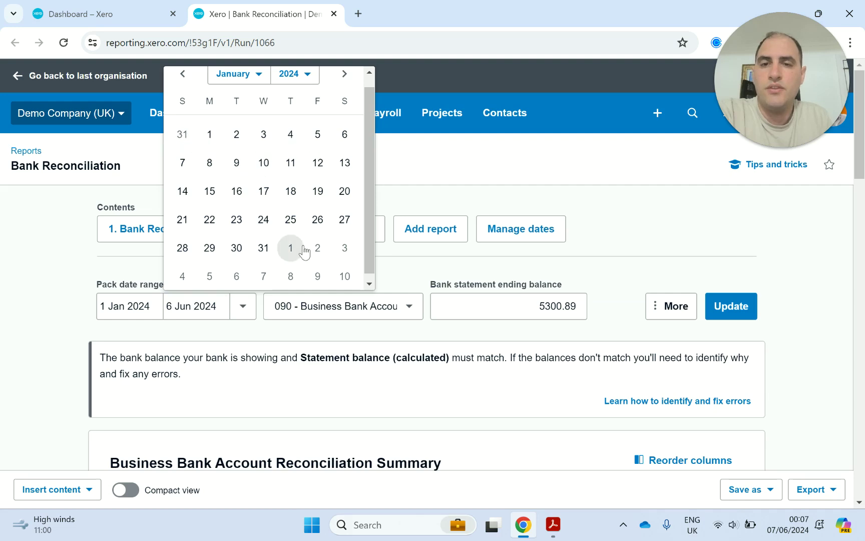
pyautogui.click(264, 247)
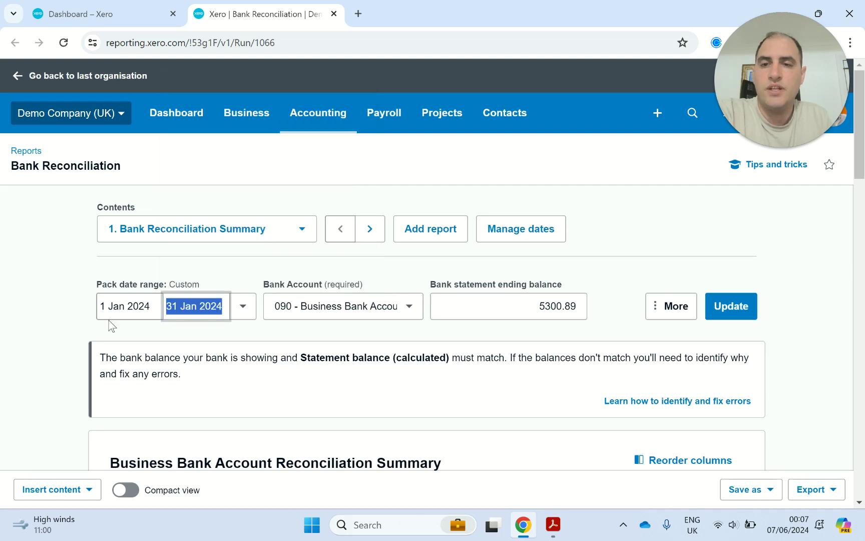
pyautogui.click(750, 312)
# Check the balance after the last January transaction in the PDF bank statement, returning to the Xero report
pyautogui.click(553, 525)
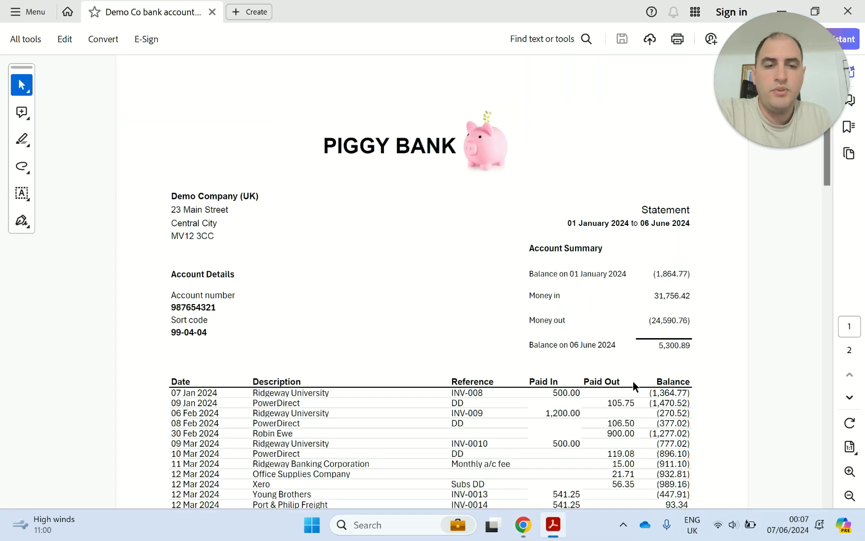
pyautogui.moveTo(653, 404); pyautogui.dragTo(677, 404)
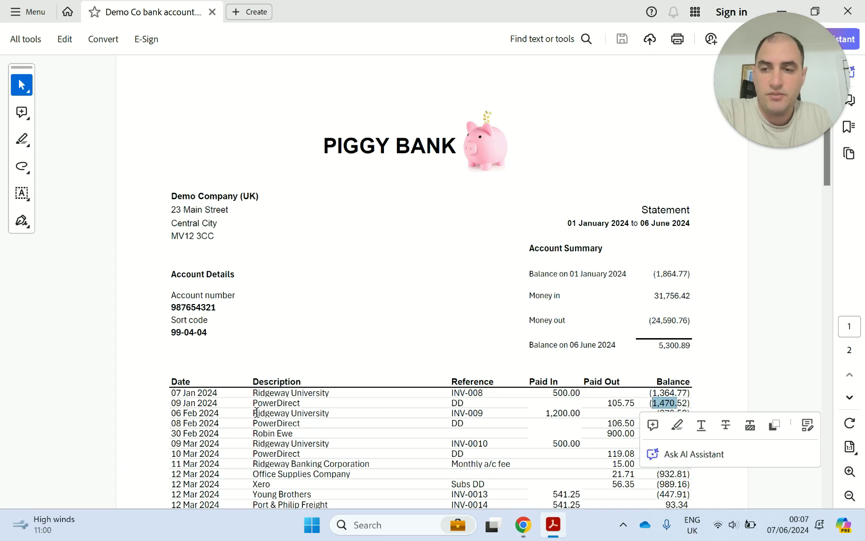
pyautogui.click(721, 359)
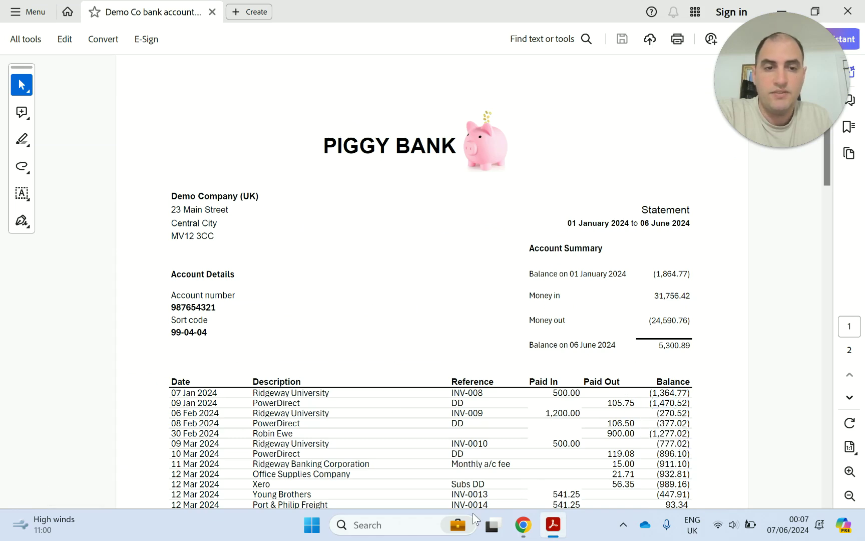
pyautogui.click(523, 524)
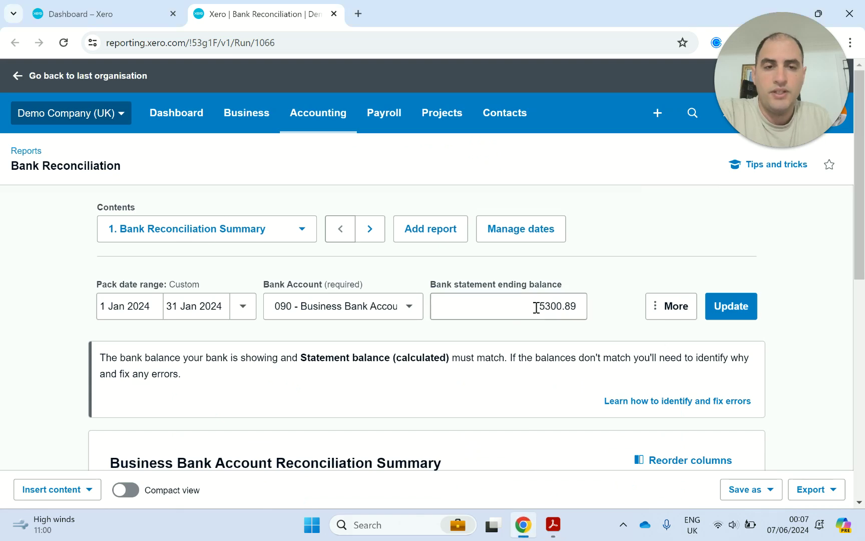
# Clear the bank statement ending balance and check the Balance in Xero amount for 31 Jan 2024
pyautogui.click(531, 315)
pyautogui.press('BackSpace')
pyautogui.scroll(-10, 727, 328)
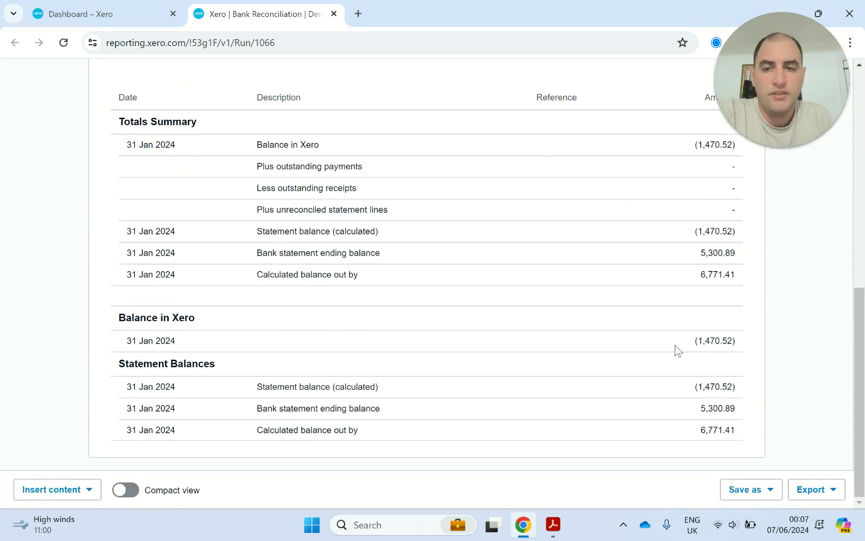
pyautogui.moveTo(695, 344); pyautogui.dragTo(740, 342)
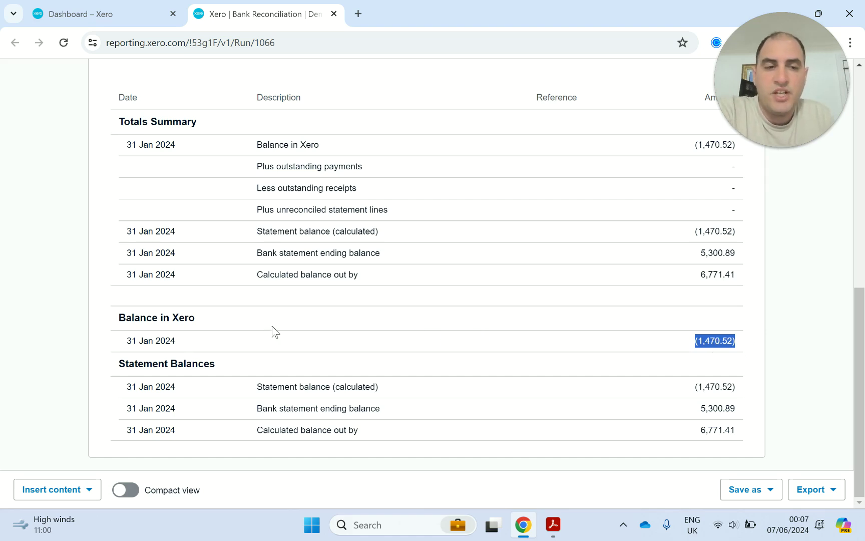
# Update the summary with an end date of 29 Feb 2024 and check its Balance in Xero amount
pyautogui.scroll(5, 274, 332)
pyautogui.click(216, 106)
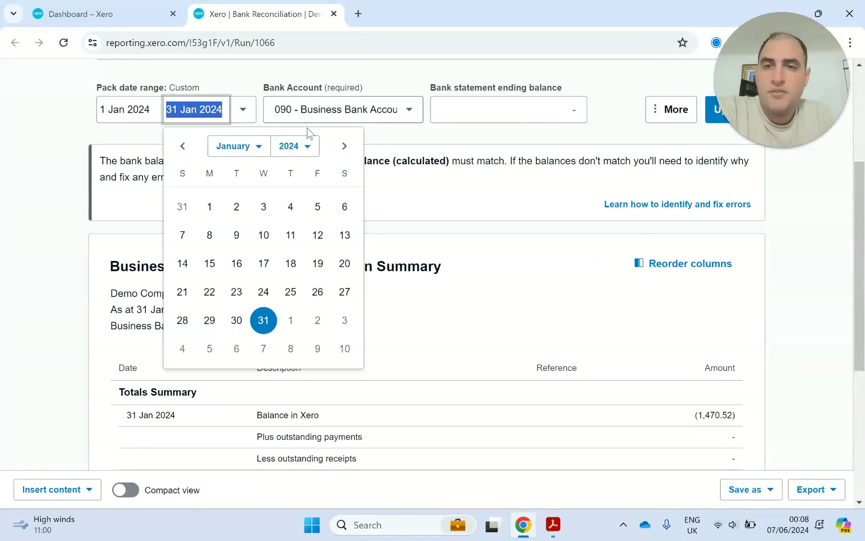
pyautogui.click(334, 149)
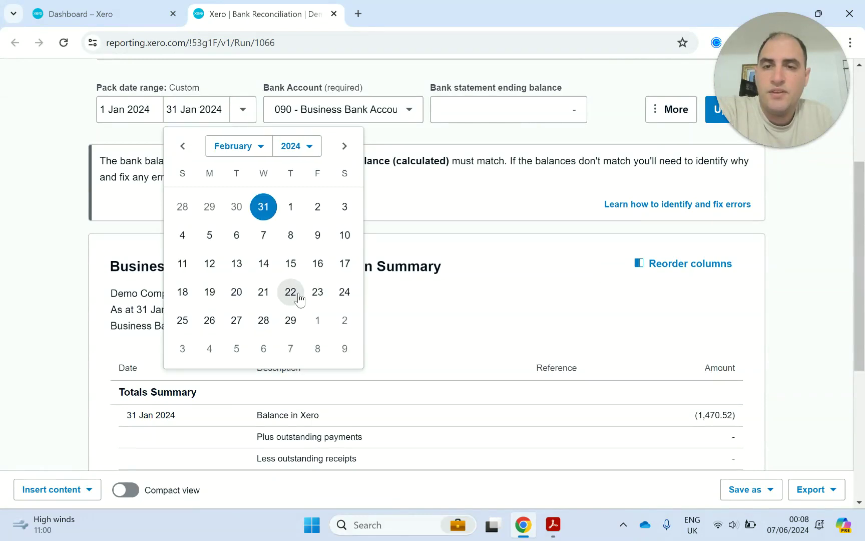
pyautogui.click(306, 321)
pyautogui.click(717, 110)
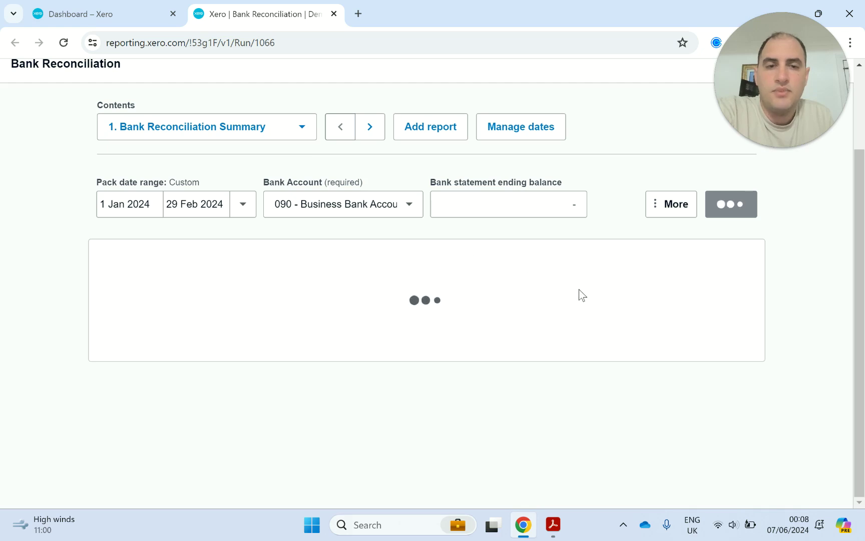
pyautogui.scroll(-8, 579, 289)
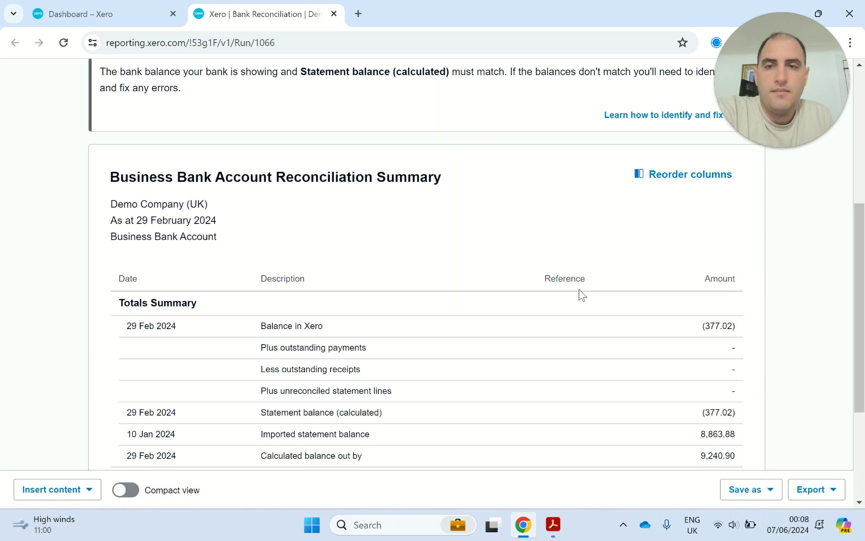
pyautogui.moveTo(734, 342); pyautogui.dragTo(711, 343)
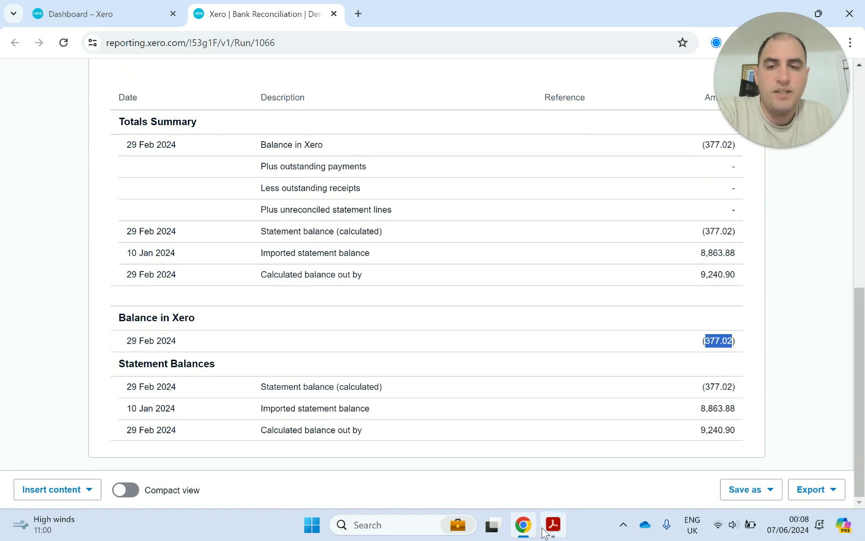
# Switch to the PDF bank statement and compare the 08 Feb and 30 Feb 2024 transactions and balances with Xero's February balance
pyautogui.moveTo(554, 524)
pyautogui.click(560, 446)
pyautogui.scroll(-1, 632, 370)
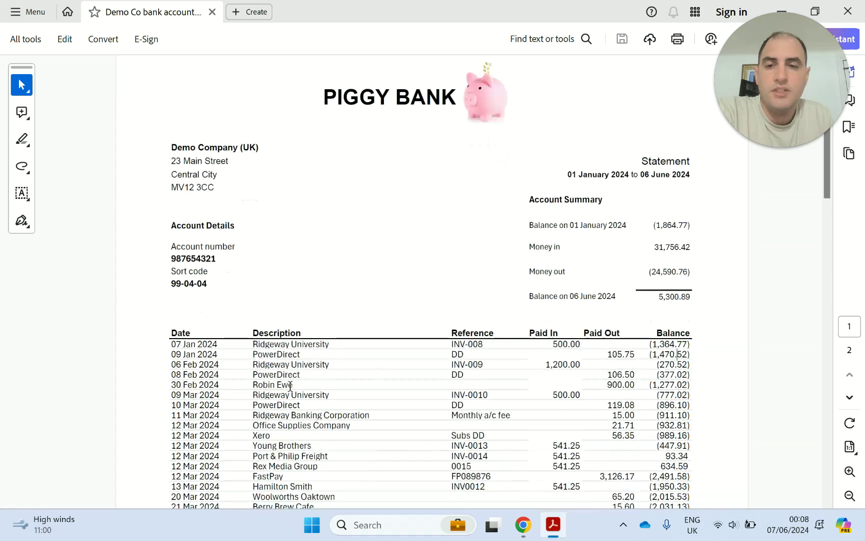
pyautogui.moveTo(176, 375); pyautogui.dragTo(664, 381)
pyautogui.click(664, 383)
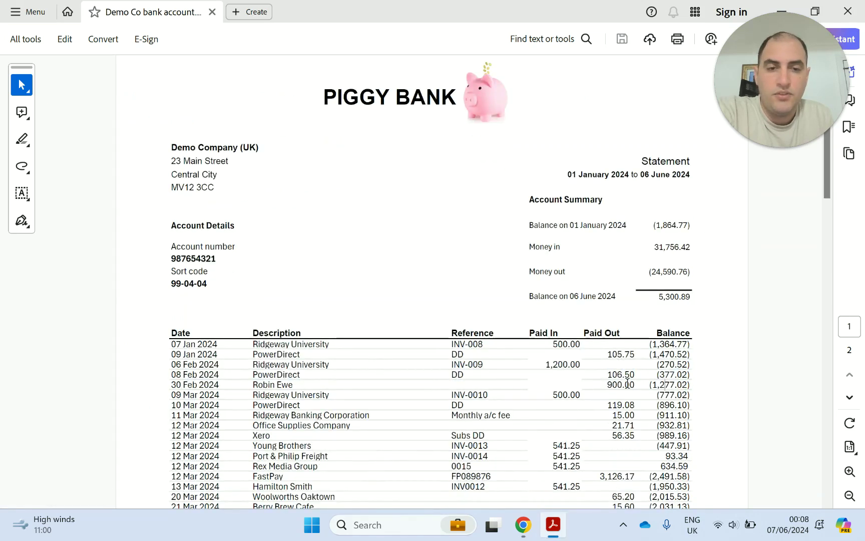
pyautogui.click(698, 382)
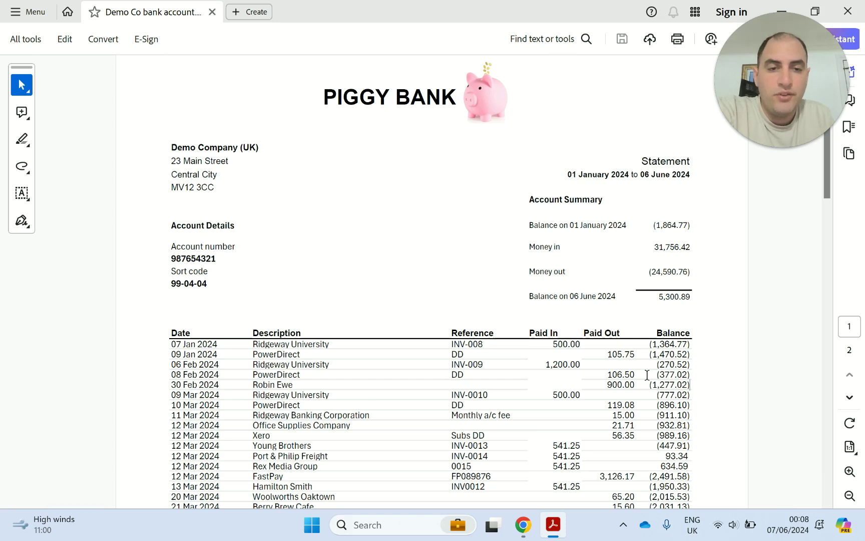
pyautogui.moveTo(682, 374); pyautogui.dragTo(697, 381)
pyautogui.click(699, 371)
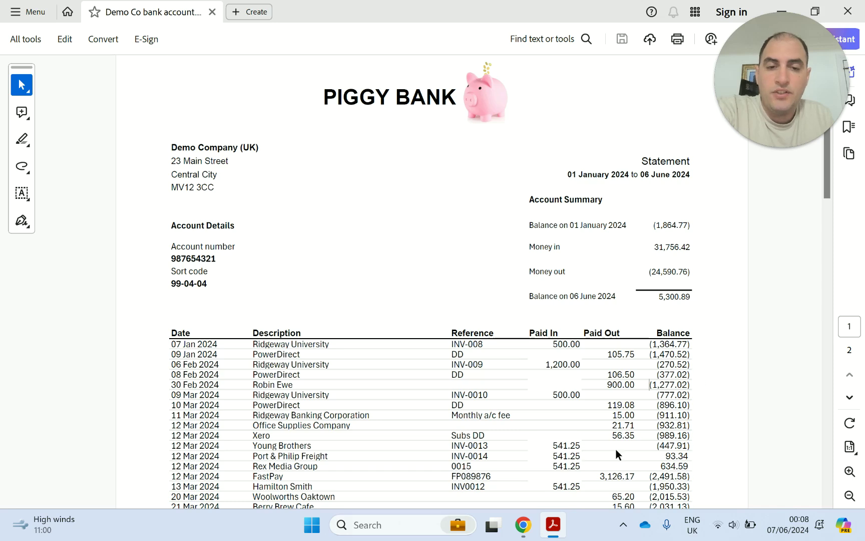
# Return to the Xero report, update it with an end date of 31 Mar 2024 and check the Balance in Xero amount
pyautogui.moveTo(531, 531)
pyautogui.click(533, 493)
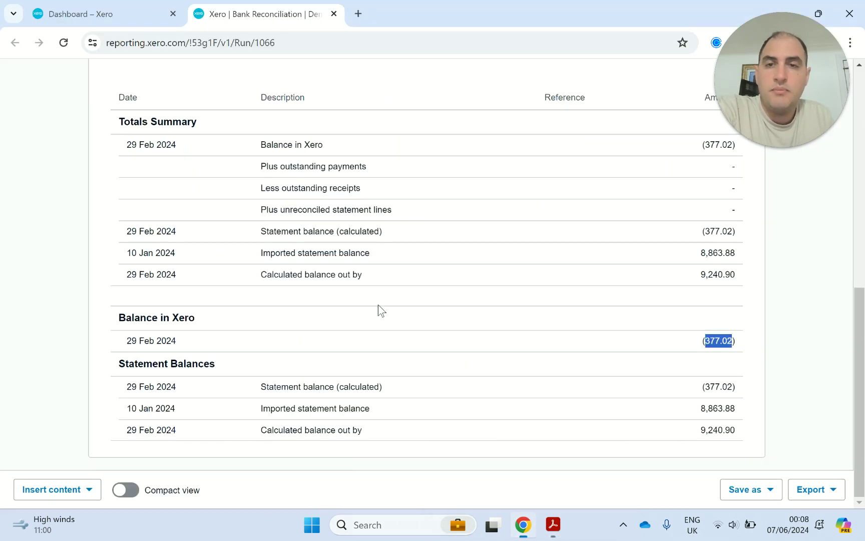
pyautogui.scroll(5, 310, 290)
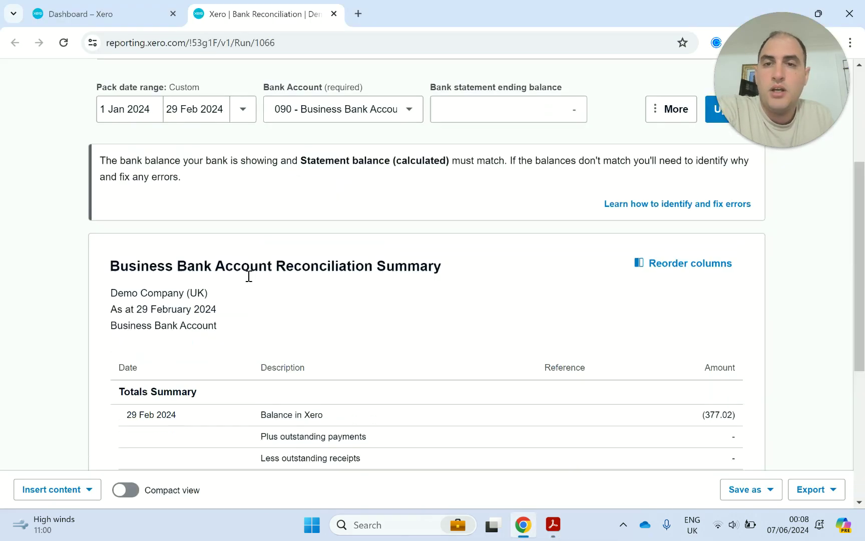
pyautogui.click(179, 114)
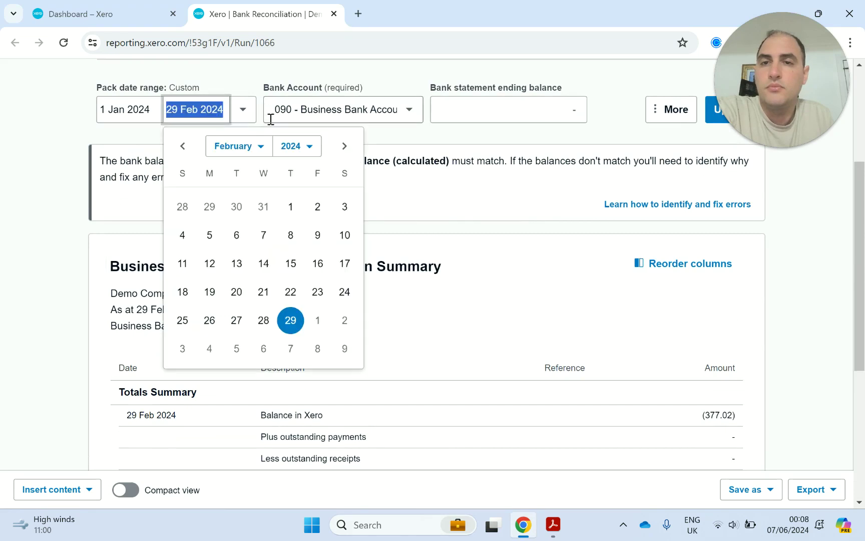
pyautogui.click(344, 146)
pyautogui.click(181, 349)
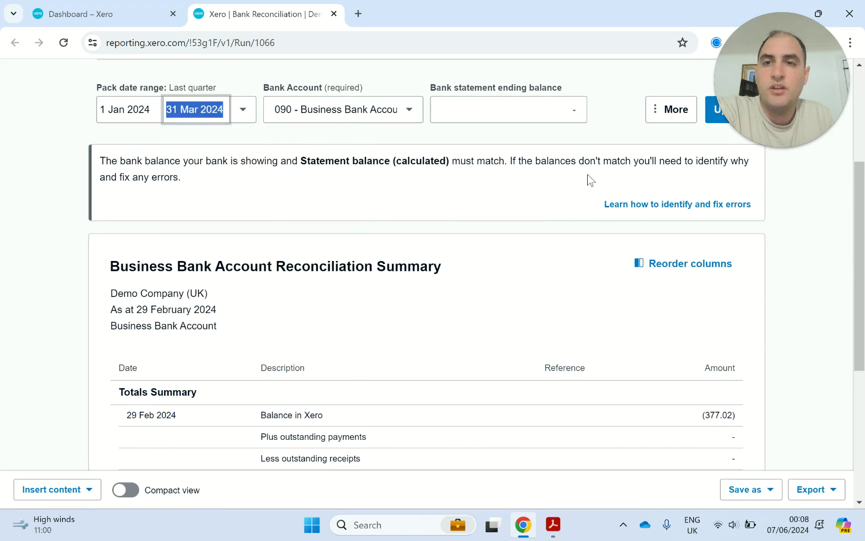
pyautogui.click(714, 111)
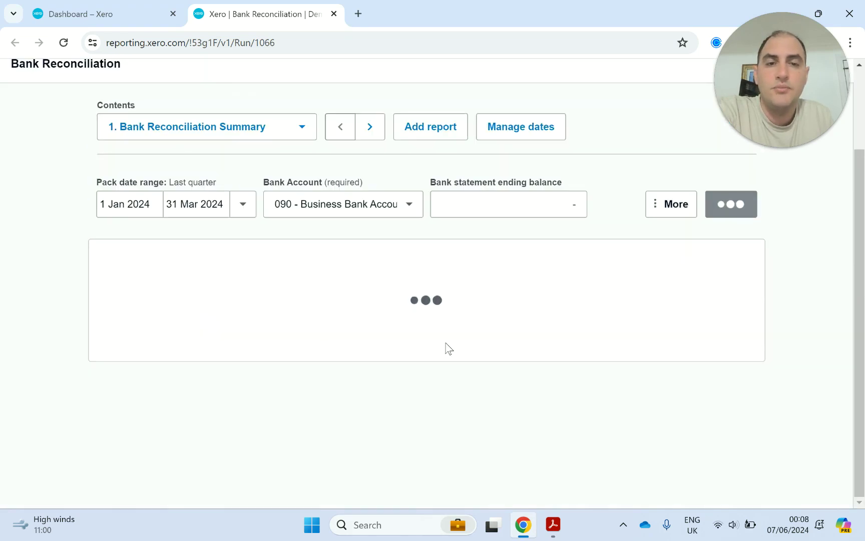
pyautogui.scroll(-8, 449, 349)
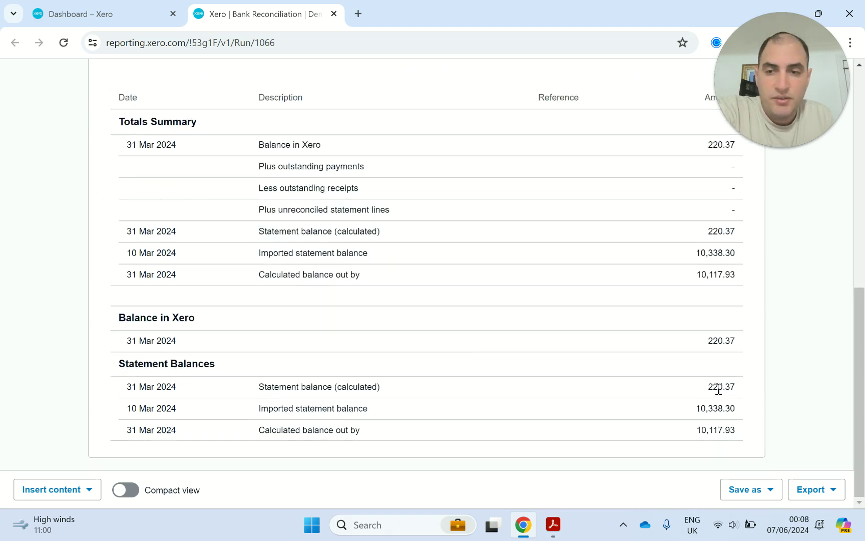
pyautogui.moveTo(709, 343); pyautogui.dragTo(730, 343)
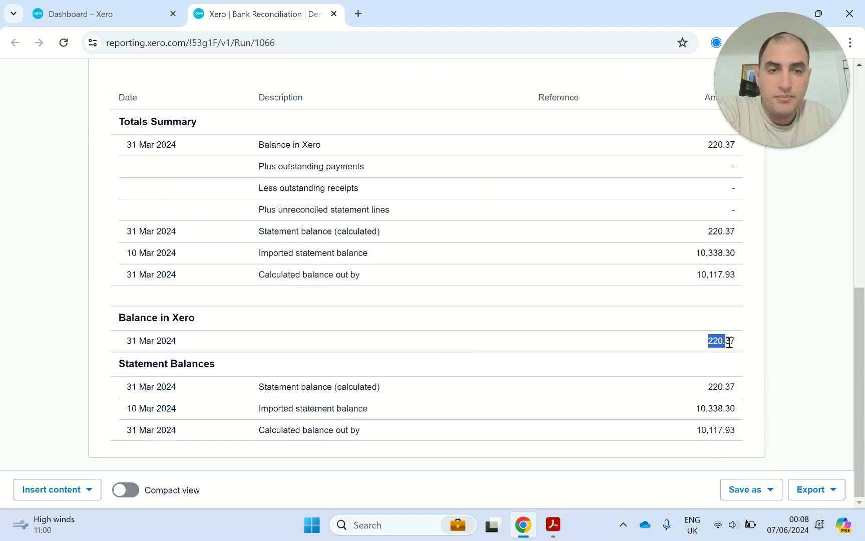
# Switch to the PDF bank statement and compare the balance after the 30 Mar 2024 transaction with Xero's March balance
pyautogui.moveTo(553, 524)
pyautogui.click(539, 420)
pyautogui.scroll(-3, 539, 420)
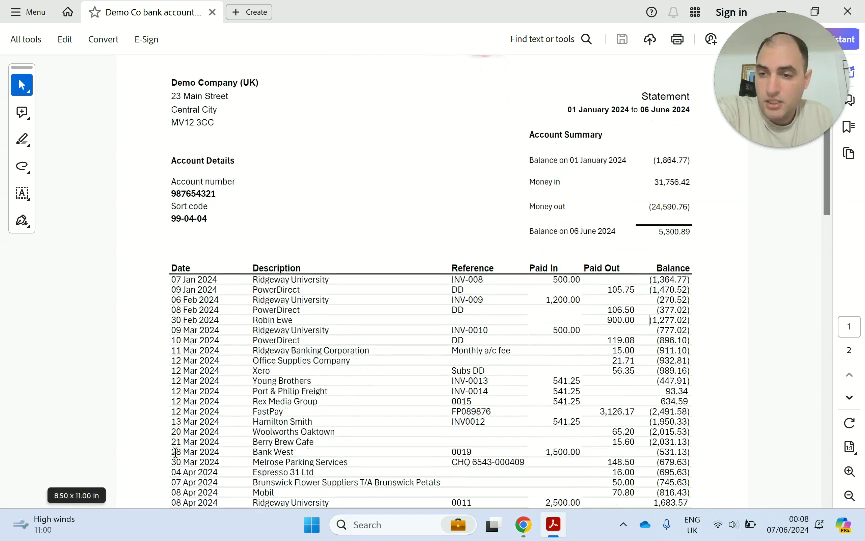
pyautogui.moveTo(175, 460); pyautogui.dragTo(707, 455)
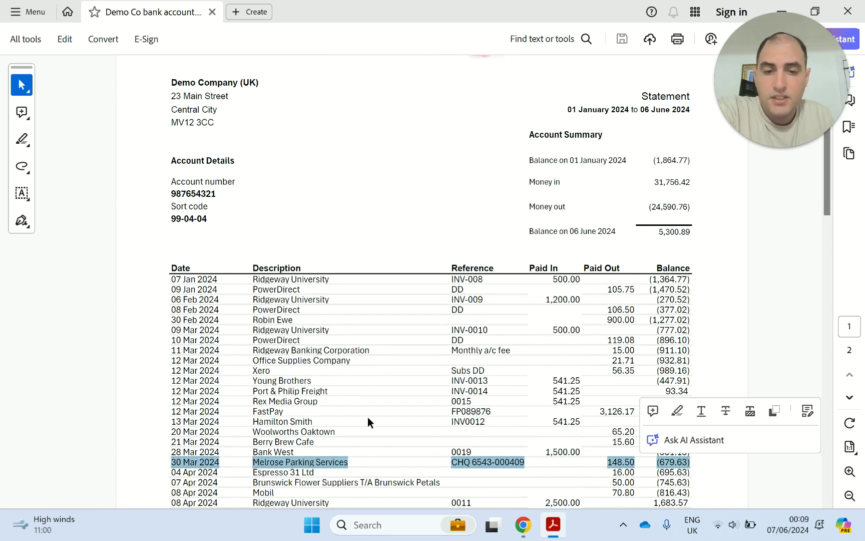
pyautogui.click(155, 328)
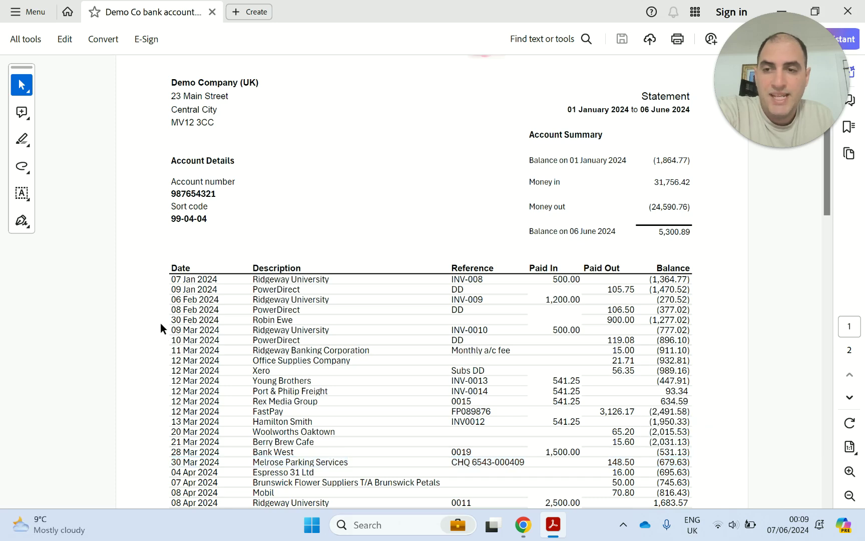
# Return to the Xero report, update it with an end date of 15 Mar 2024 and check its balances and unreconciled lines
pyautogui.moveTo(523, 525)
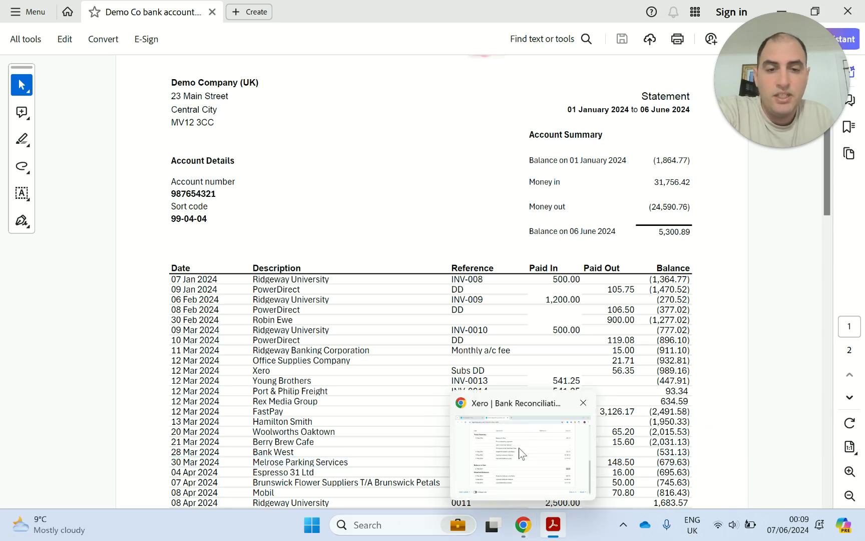
pyautogui.click(476, 398)
pyautogui.scroll(5, 309, 351)
pyautogui.scroll(3, 309, 350)
pyautogui.click(203, 244)
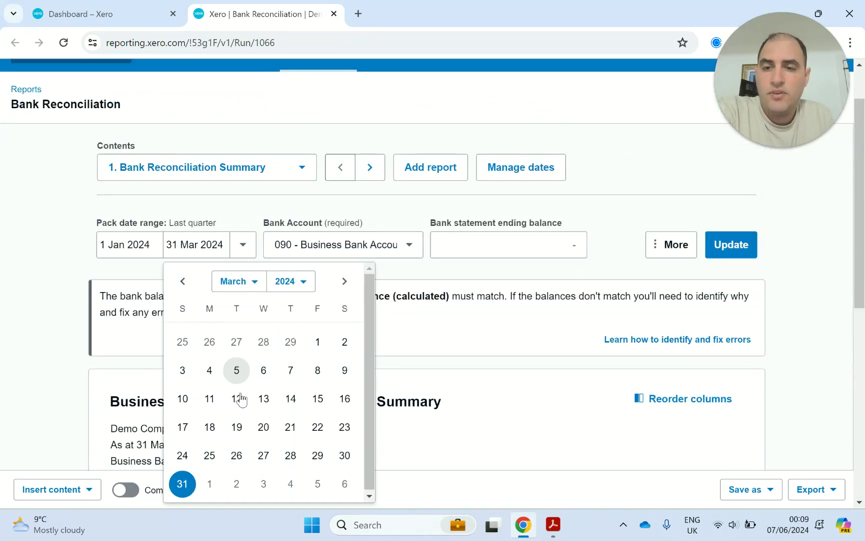
pyautogui.click(320, 403)
pyautogui.click(727, 244)
pyautogui.scroll(-9, 288, 265)
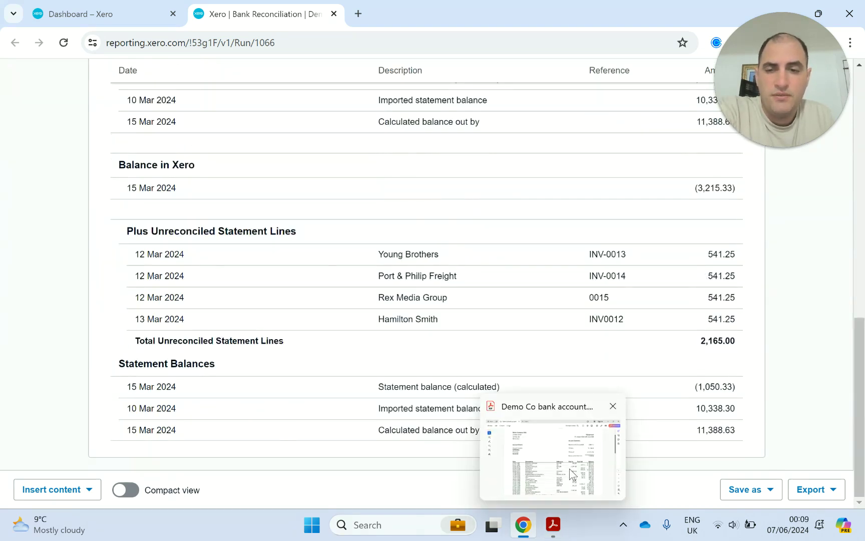
# Switch to the PDF bank statement and check the balance after the 13 Mar 2024 transaction against Xero's mid-March balance
pyautogui.click(571, 473)
pyautogui.scroll(-1, 204, 394)
pyautogui.moveTo(177, 407); pyautogui.dragTo(666, 398)
pyautogui.moveTo(695, 398); pyautogui.dragTo(696, 399)
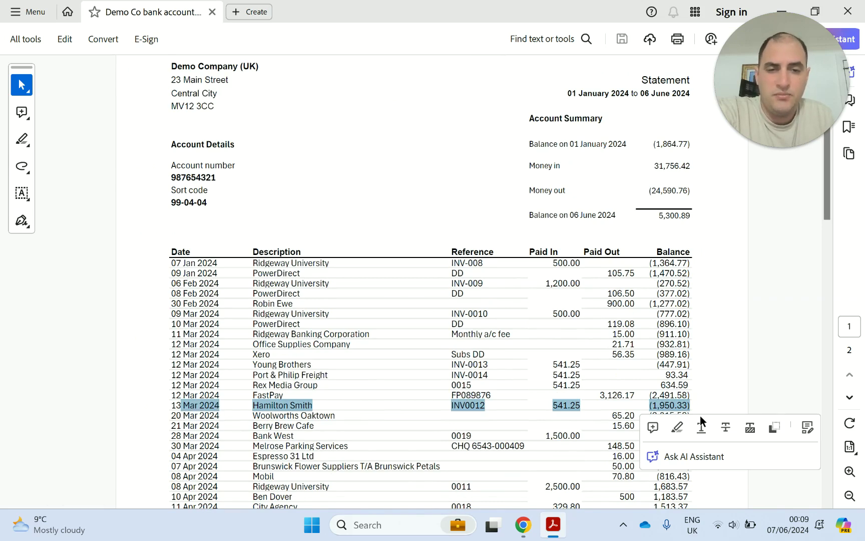
# Return to the Xero report, update it with an end date of 3 Mar 2024 and check the Balance in Xero amount
pyautogui.click(523, 525)
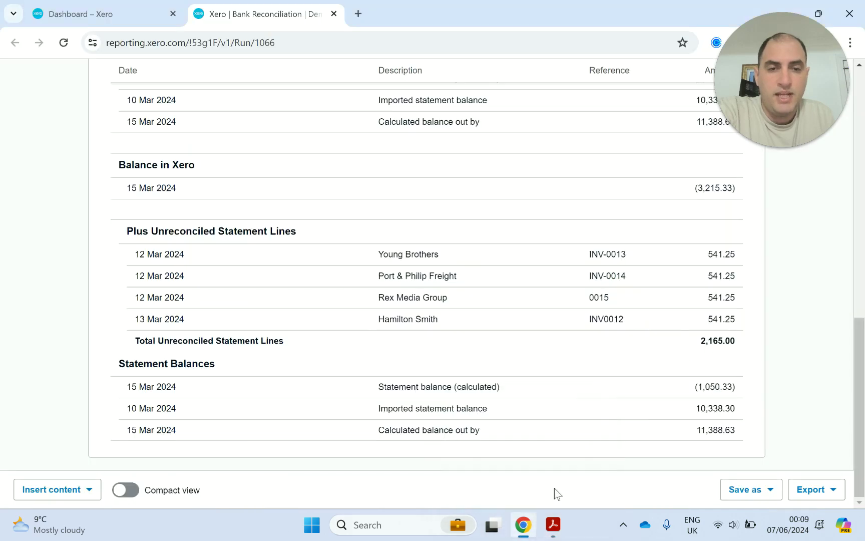
pyautogui.scroll(7, 178, 276)
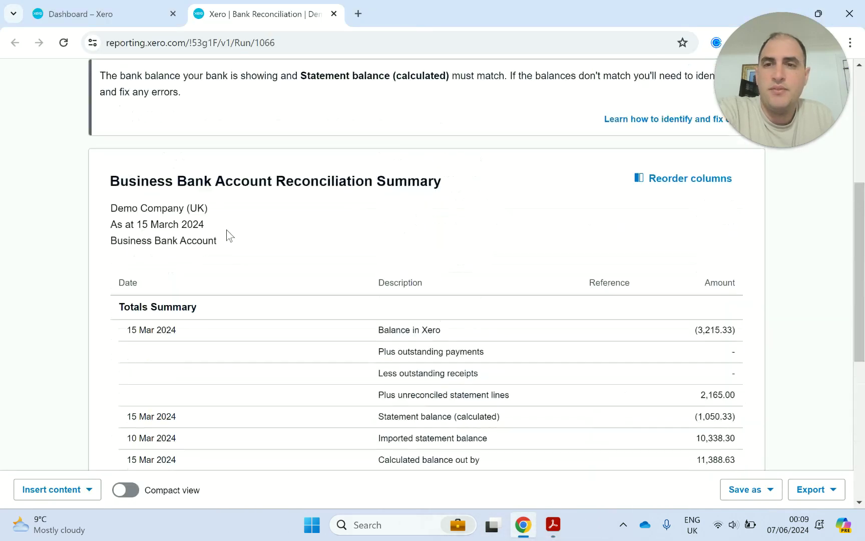
pyautogui.scroll(3, 226, 231)
pyautogui.click(207, 172)
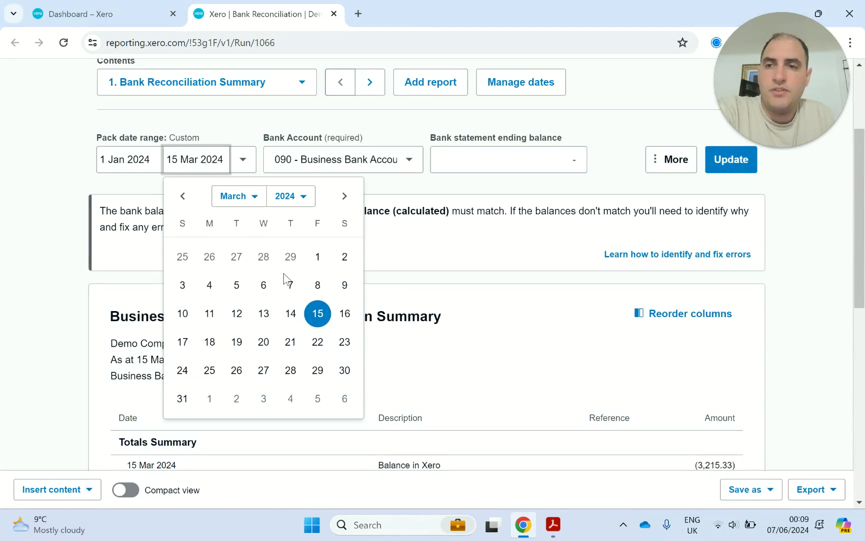
pyautogui.click(182, 285)
pyautogui.click(728, 160)
pyautogui.scroll(-7, 744, 262)
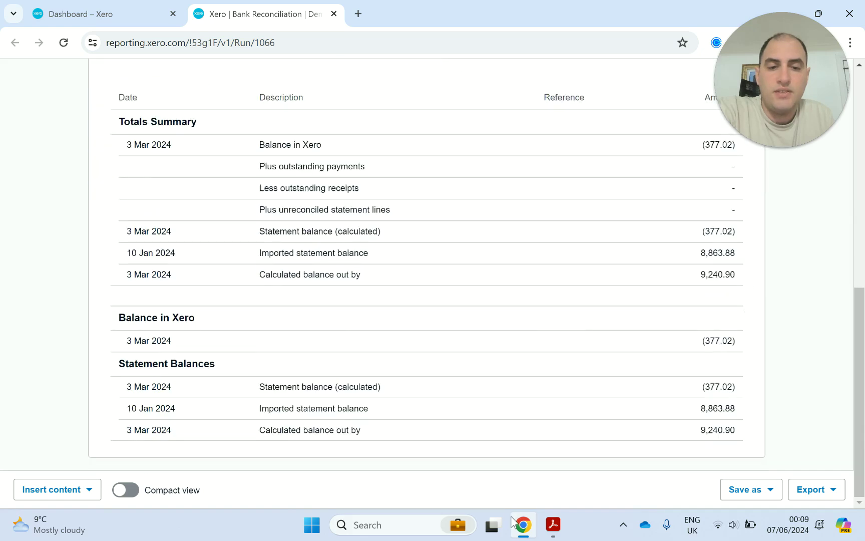
# Switch to the PDF bank statement and examine the transaction dated 30 Feb 2024 as the likely missing entry in Xero
pyautogui.moveTo(553, 525)
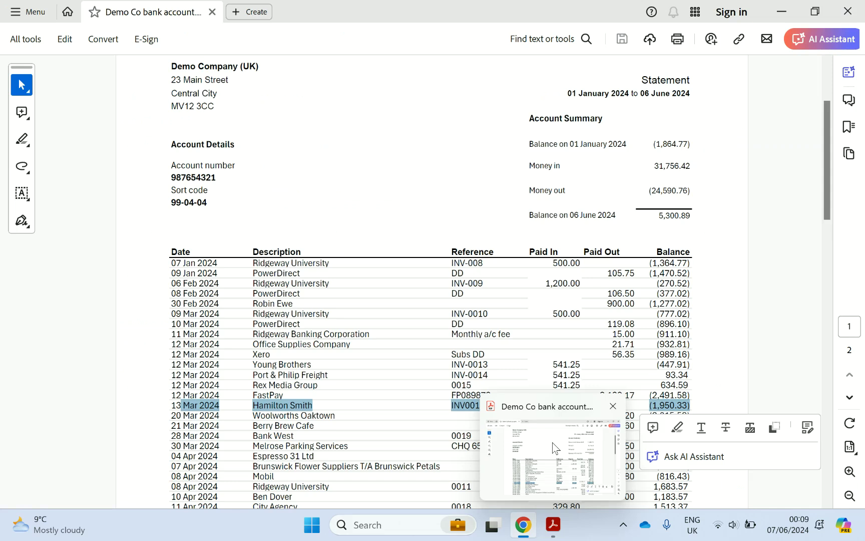
pyautogui.click(555, 447)
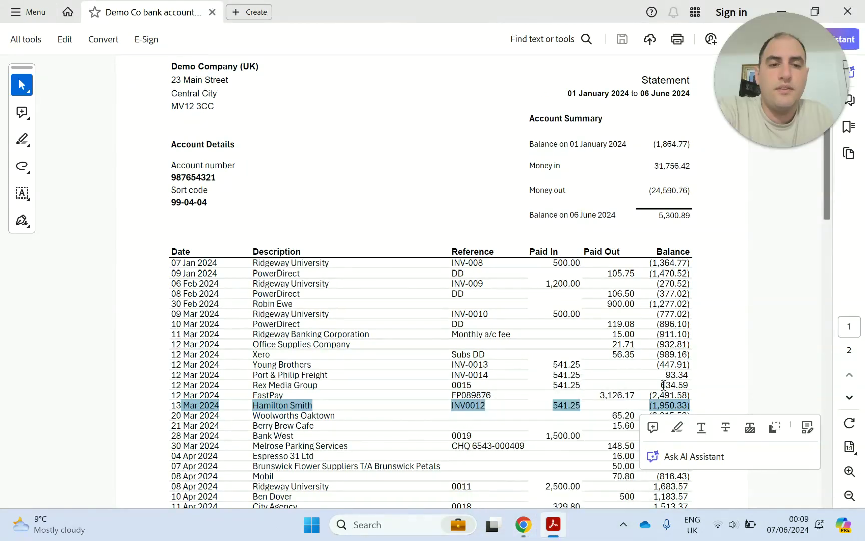
pyautogui.click(182, 310)
pyautogui.moveTo(176, 304); pyautogui.dragTo(696, 303)
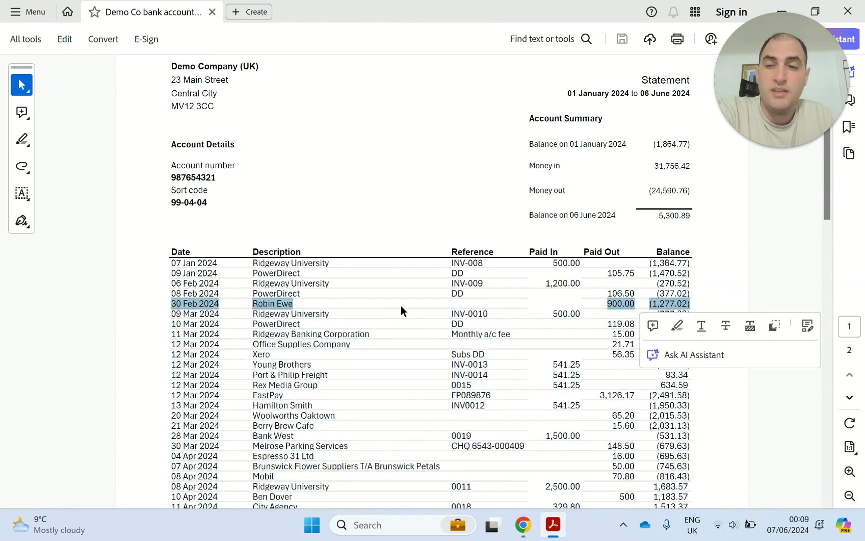
pyautogui.click(577, 300)
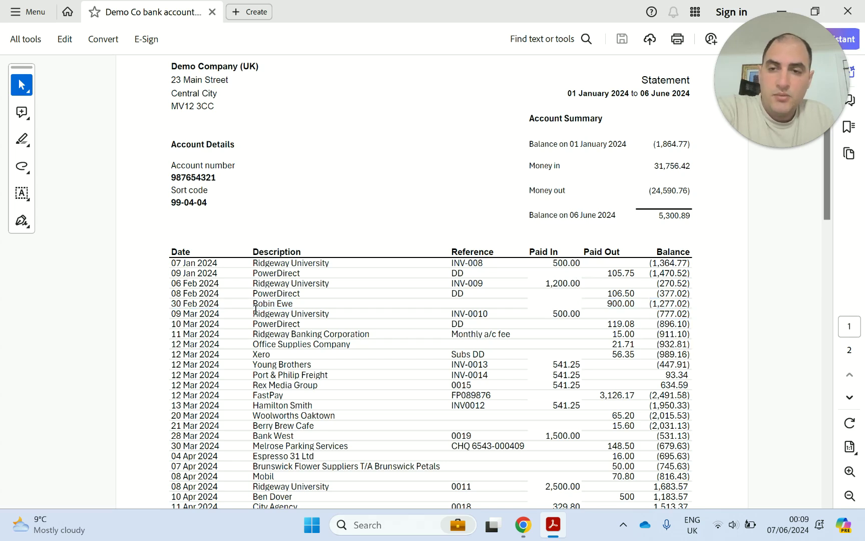
pyautogui.moveTo(256, 306); pyautogui.dragTo(137, 313)
pyautogui.click(315, 299)
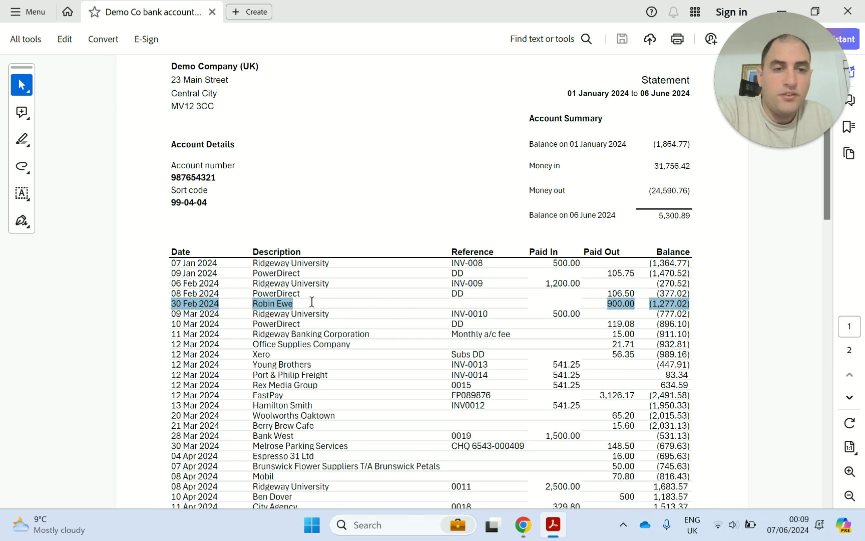
# Return to Xero and start a new Spend Money transaction for the Business Bank Account from the dashboard
pyautogui.moveTo(523, 524)
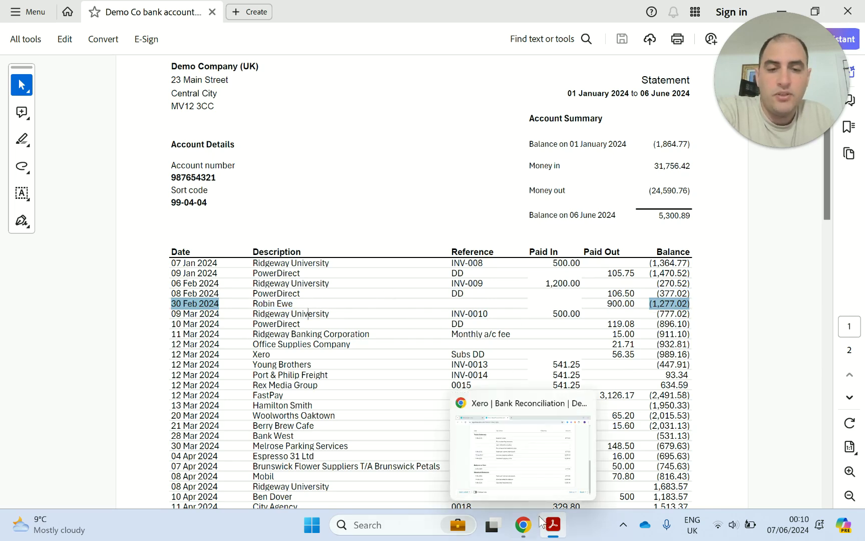
pyautogui.click(520, 450)
pyautogui.scroll(10, 321, 231)
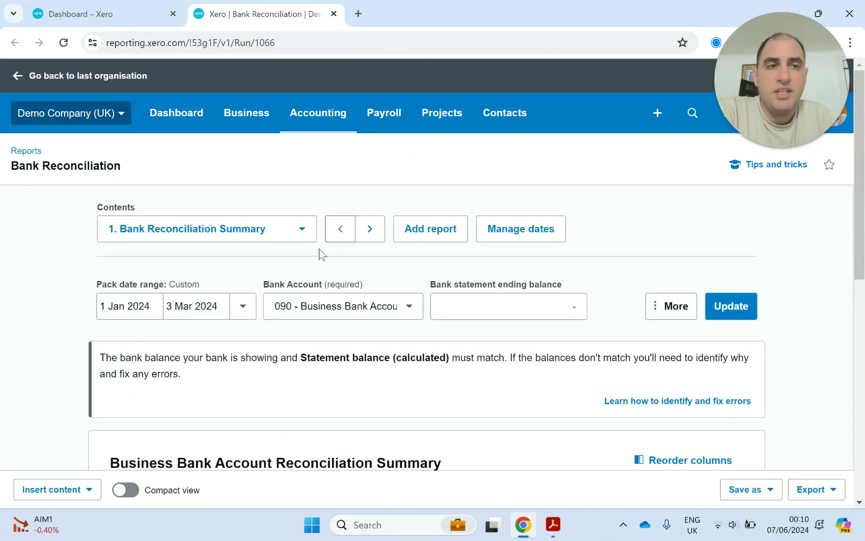
pyautogui.click(122, 21)
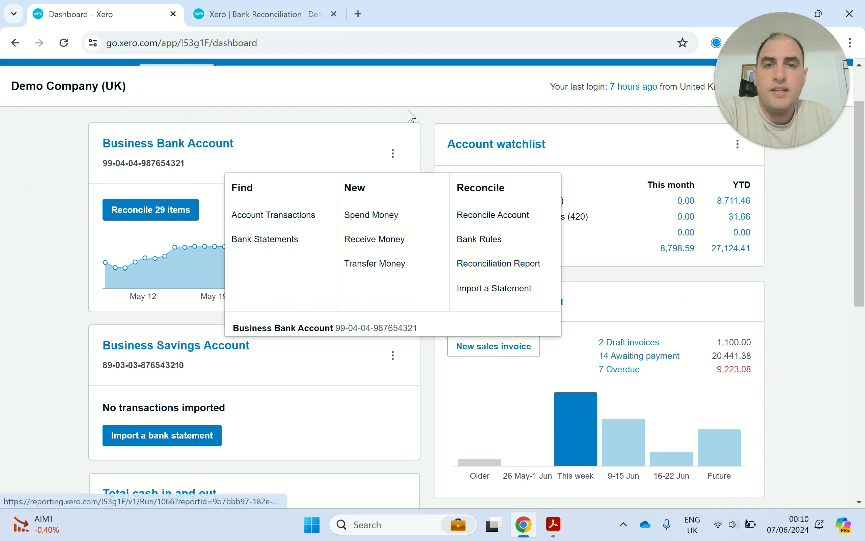
pyautogui.scroll(2, 404, 113)
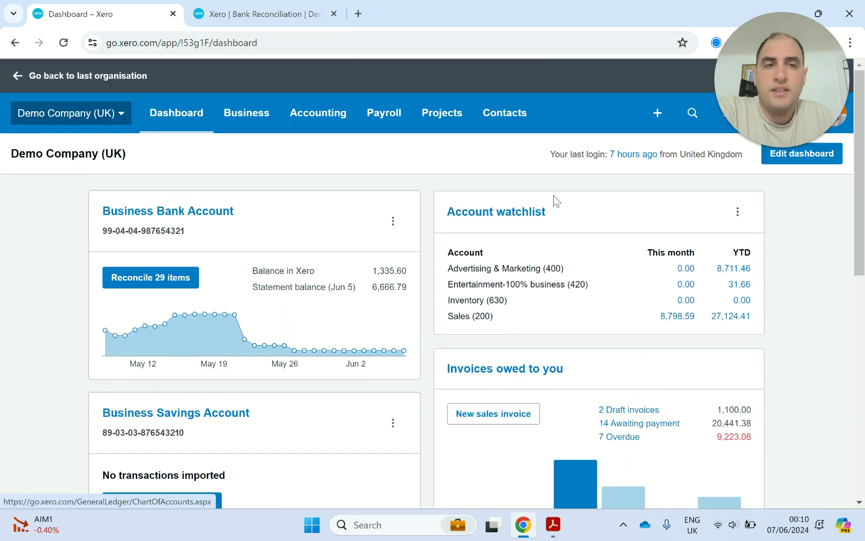
pyautogui.click(393, 221)
pyautogui.click(371, 284)
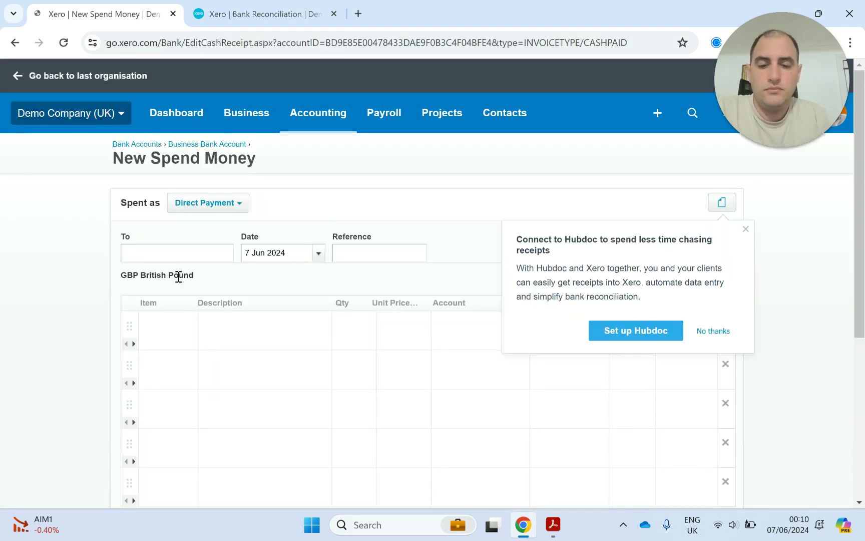
# Enter the payee's full name as a new contact and date the payment 29 Feb 2024
pyautogui.write('Robin Ewe')
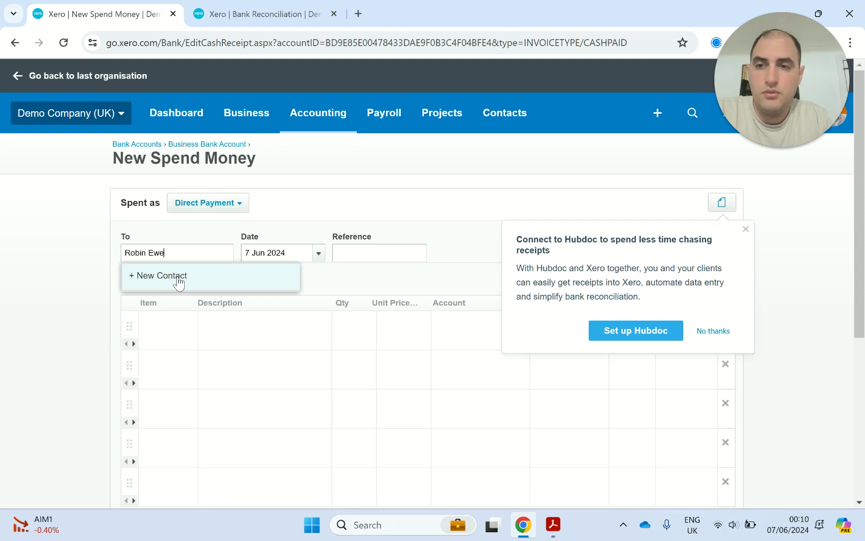
pyautogui.click(179, 282)
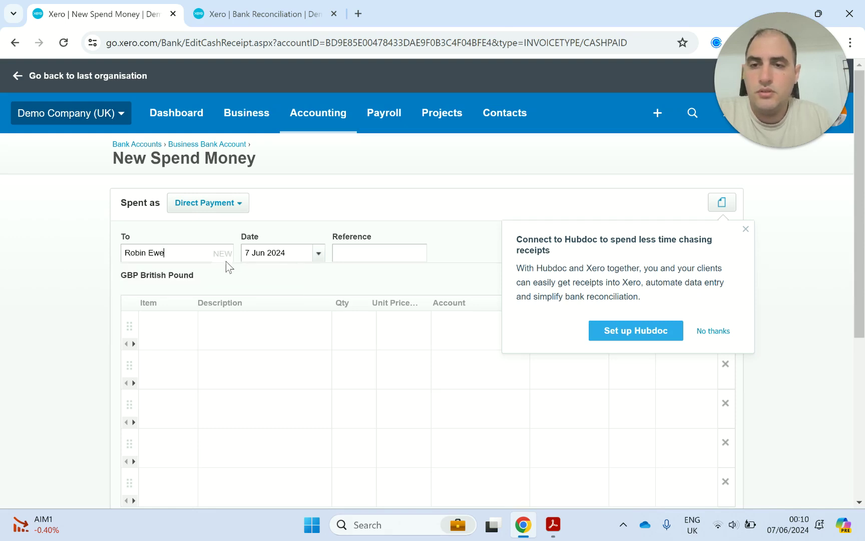
pyautogui.click(295, 254)
pyautogui.write('29')
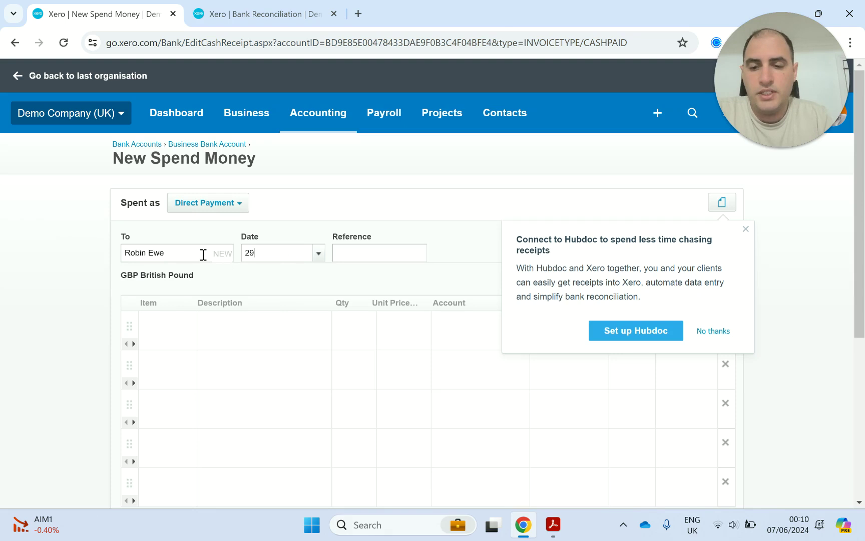
pyautogui.press('capslock')
pyautogui.write('2')
pyautogui.press('Tab')
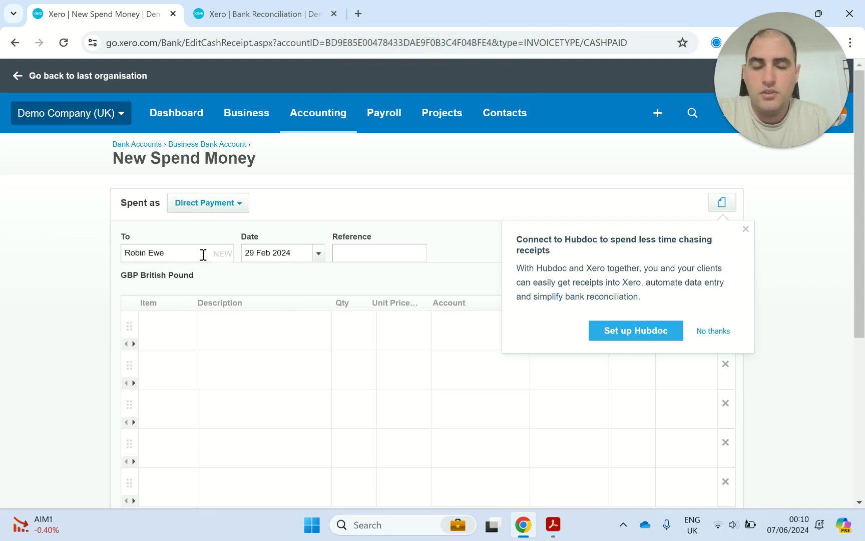
# Fill the first line with quantity 1, unit price 900.00 and account 980 - Owner A Drawings
pyautogui.scroll(-5, 203, 259)
pyautogui.press('Tab')
pyautogui.press('Tab')
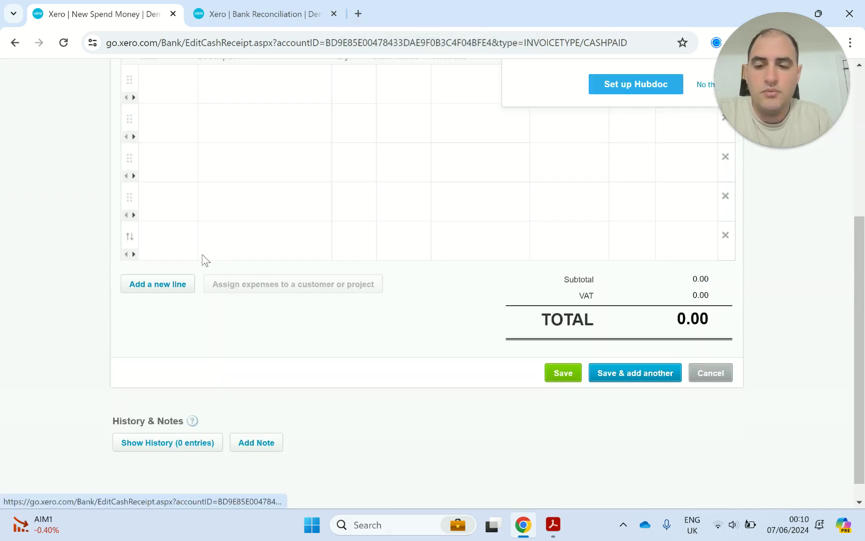
pyautogui.write('1')
pyautogui.press('Tab')
pyautogui.write('900')
pyautogui.press('Tab')
pyautogui.write('D')
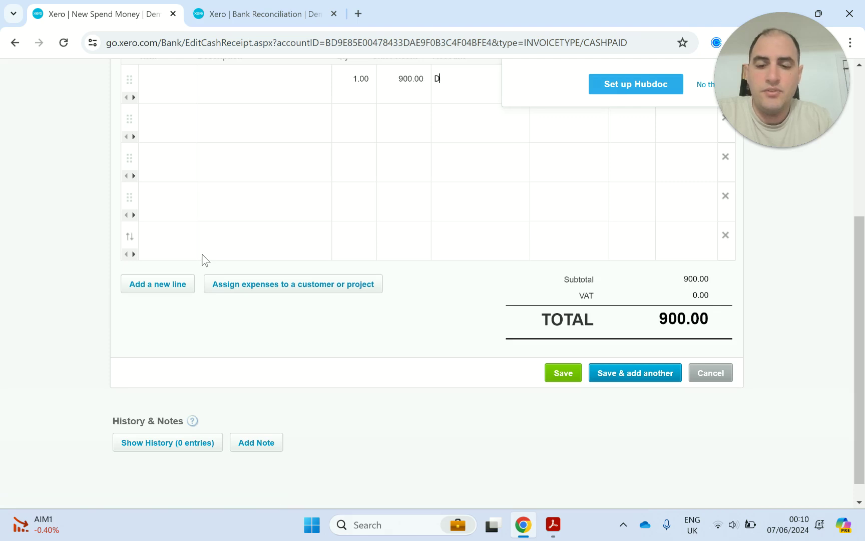
pyautogui.write('RAW')
pyautogui.press('Tab')
pyautogui.scroll(3, 225, 371)
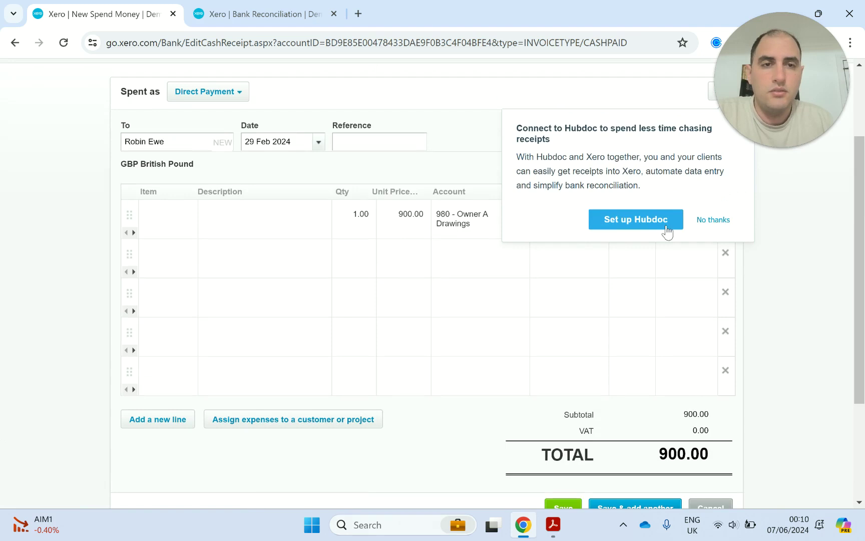
# Save the 900.00 Spend Money transaction and mark it as reconciled
pyautogui.click(701, 221)
pyautogui.scroll(-4, 616, 361)
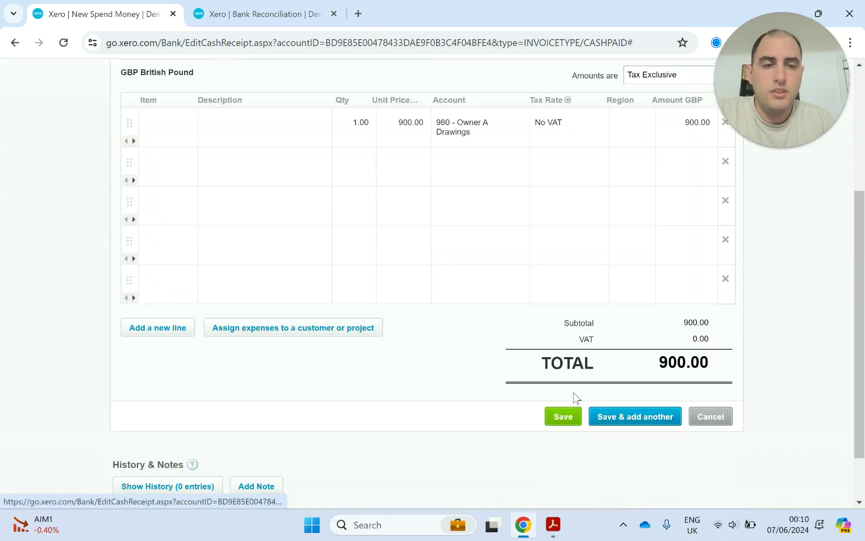
pyautogui.click(558, 417)
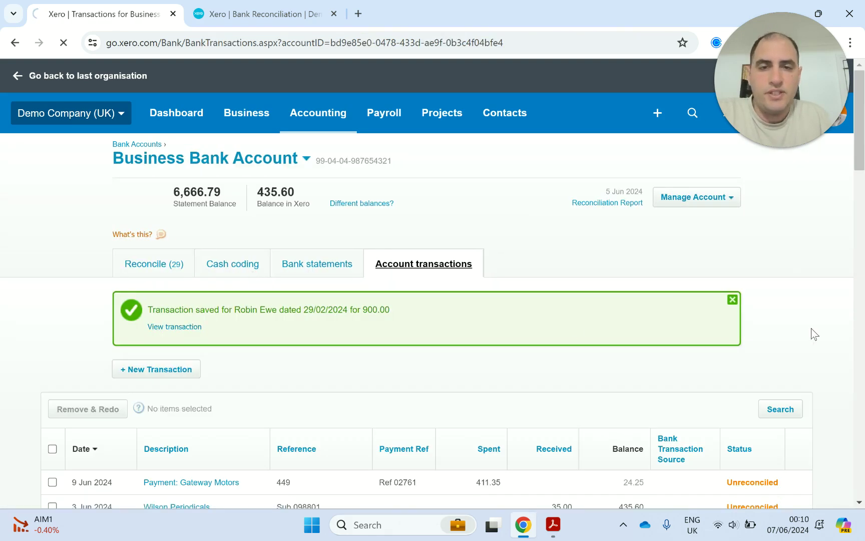
pyautogui.click(703, 207)
pyautogui.click(675, 234)
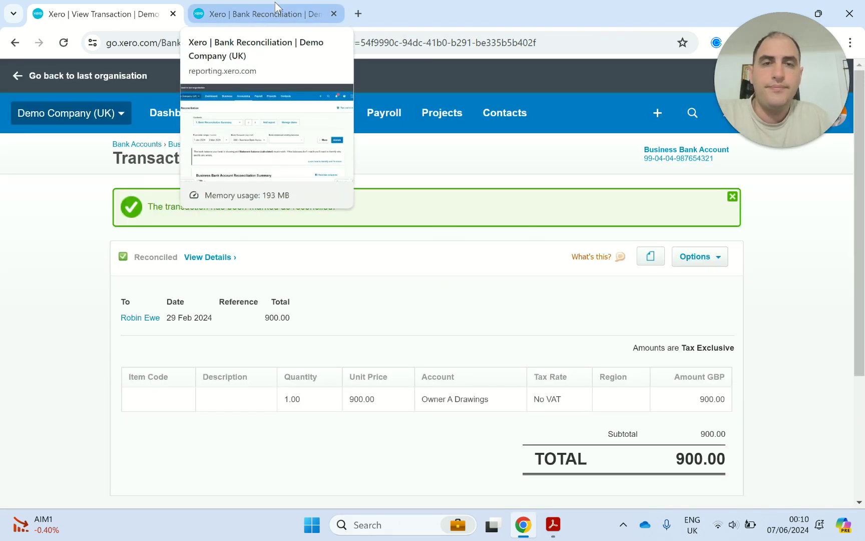
# Update the Bank Reconciliation report as at 3 Mar 2024 and compare its balance with the PDF bank statement
pyautogui.click(275, 2)
pyautogui.click(753, 308)
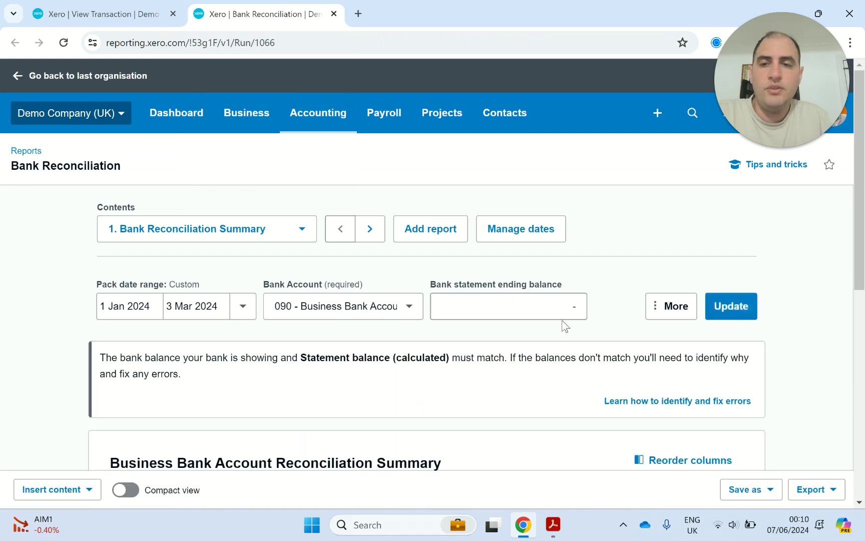
pyautogui.scroll(-8, 565, 326)
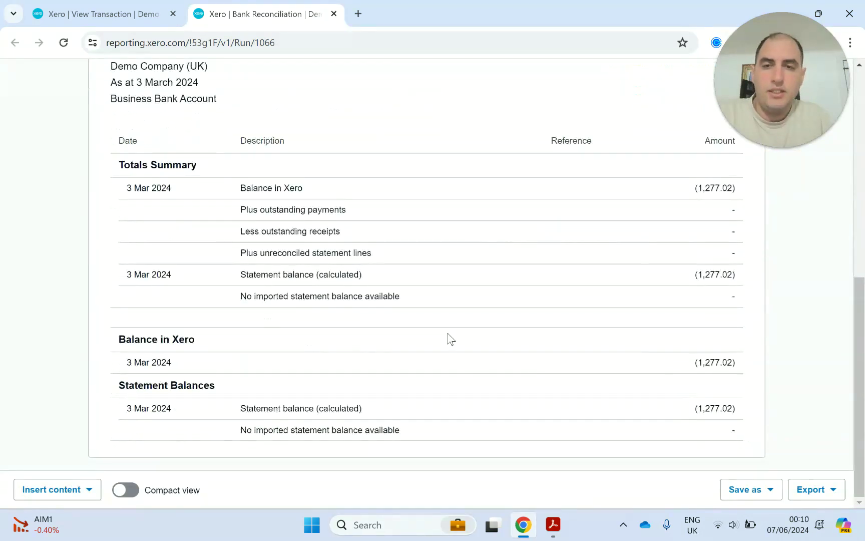
pyautogui.hotkey('alt', 'Tab')
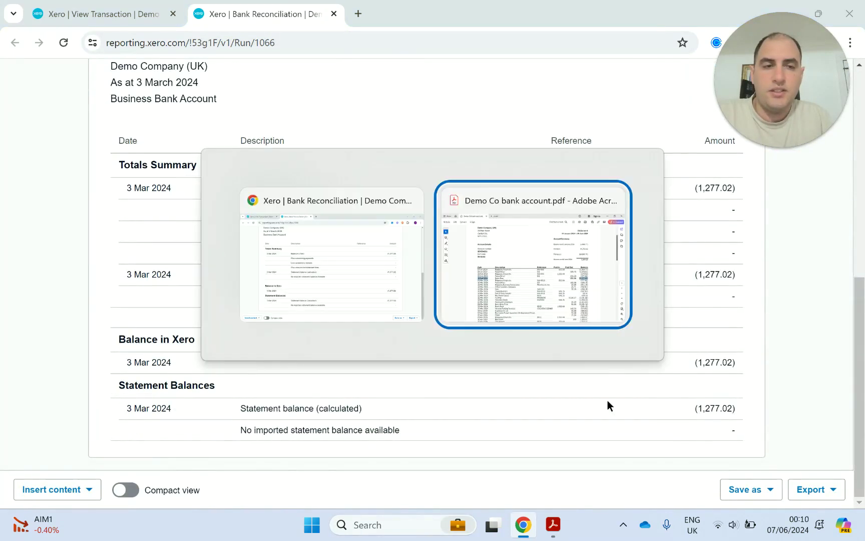
pyautogui.hotkey('alt', 'Tab')
# Set the Bank Reconciliation report's end date to 31 Mar 2024 and update the report to view its calculated balance
pyautogui.scroll(8, 444, 305)
pyautogui.click(222, 294)
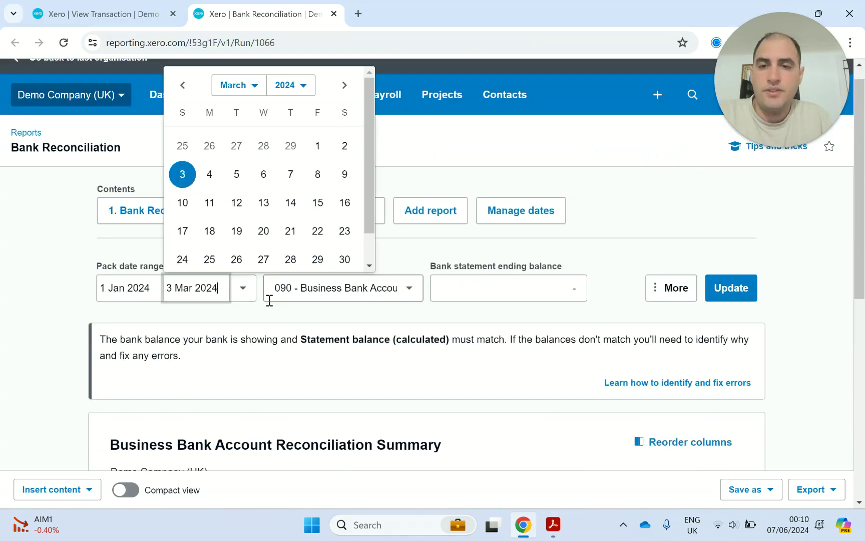
pyautogui.scroll(-1, 275, 266)
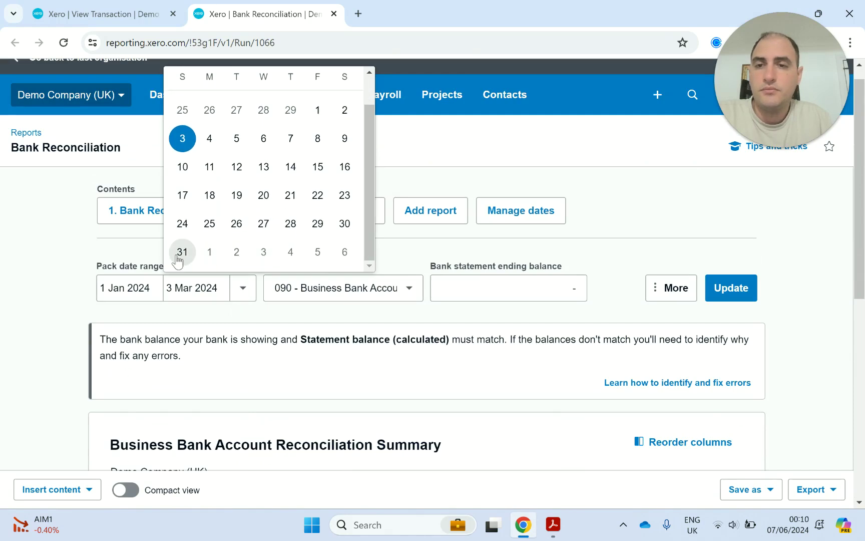
pyautogui.click(182, 252)
pyautogui.click(752, 295)
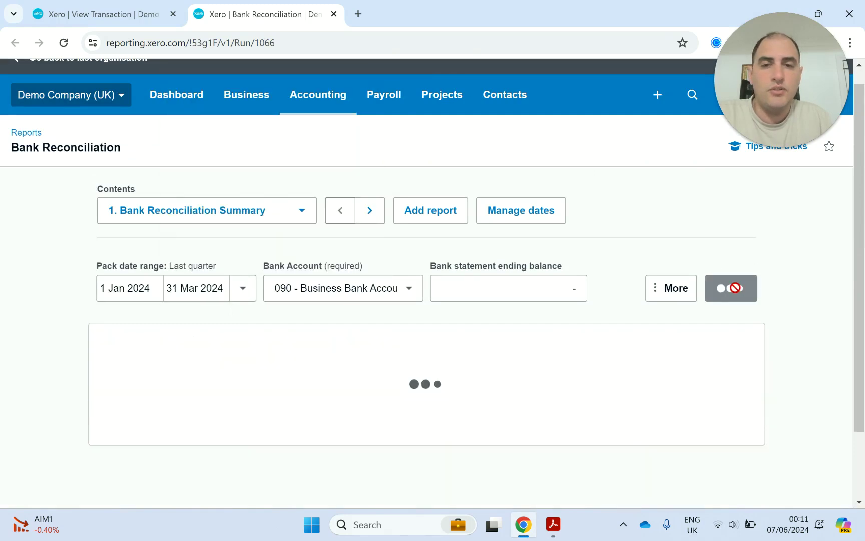
pyautogui.scroll(-9, 741, 295)
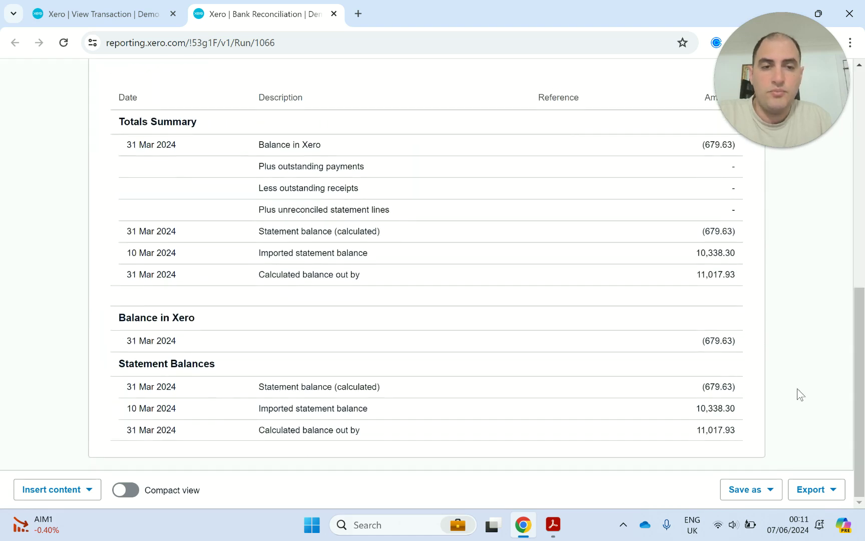
# Switch to the PDF bank statement and check the balance on the 30 Mar 2024 Melrose Parking Services line
pyautogui.hotkey('alt', 'Tab')
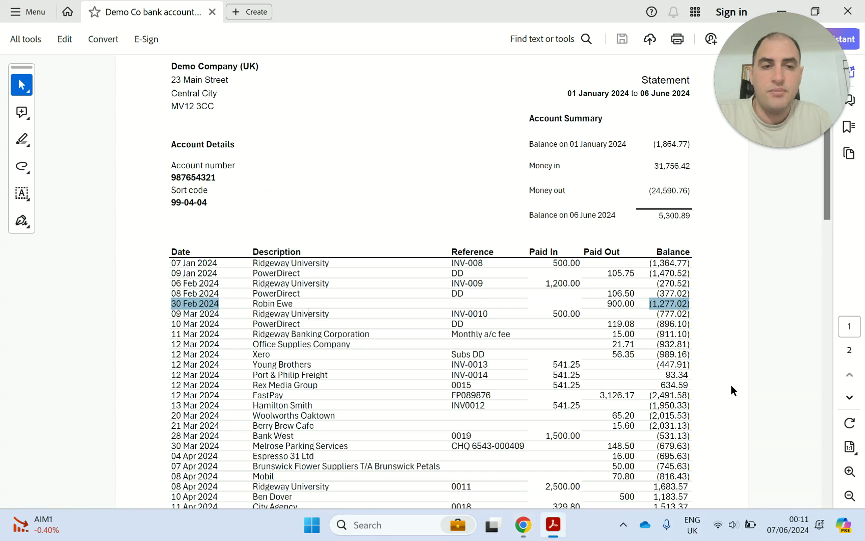
pyautogui.scroll(-3, 731, 384)
pyautogui.moveTo(184, 365); pyautogui.dragTo(691, 368)
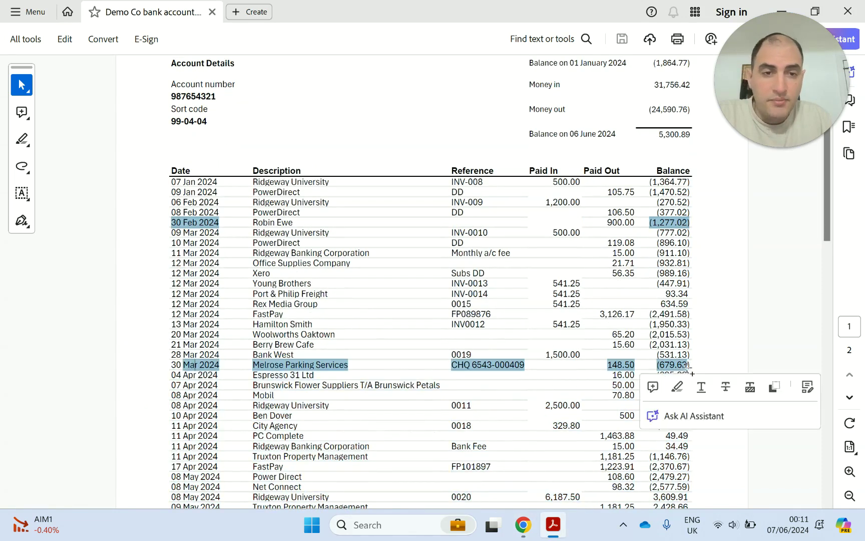
pyautogui.click(704, 360)
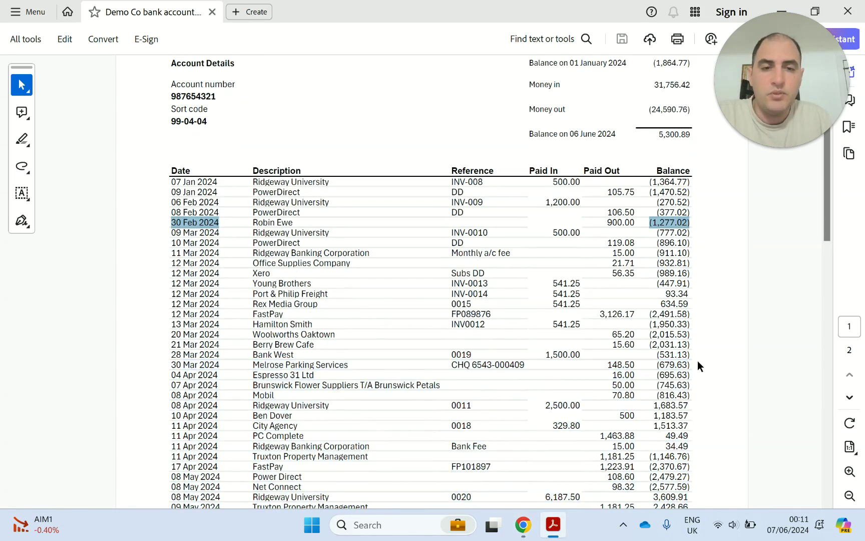
# Return to Xero and examine the Bank Statement report's lines and balances from January to March 2024
pyautogui.hotkey('alt', 'Tab')
pyautogui.scroll(6, 325, 293)
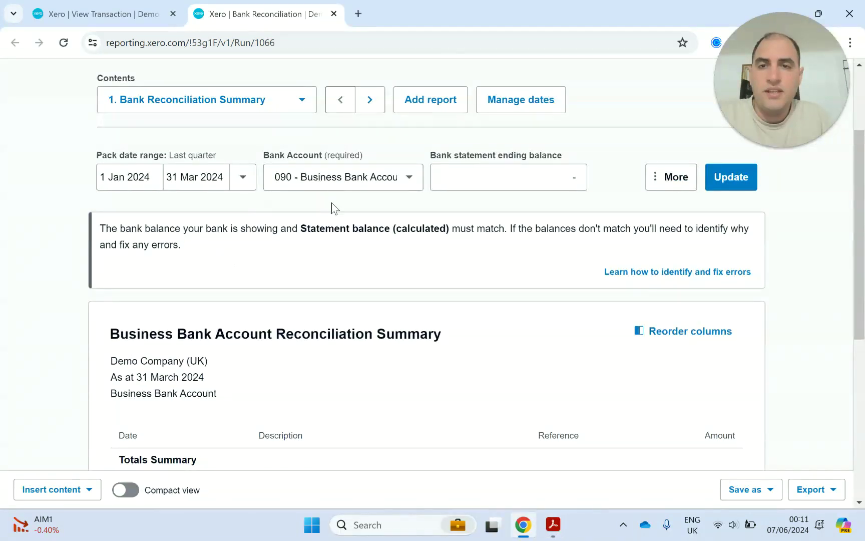
pyautogui.scroll(2, 252, 209)
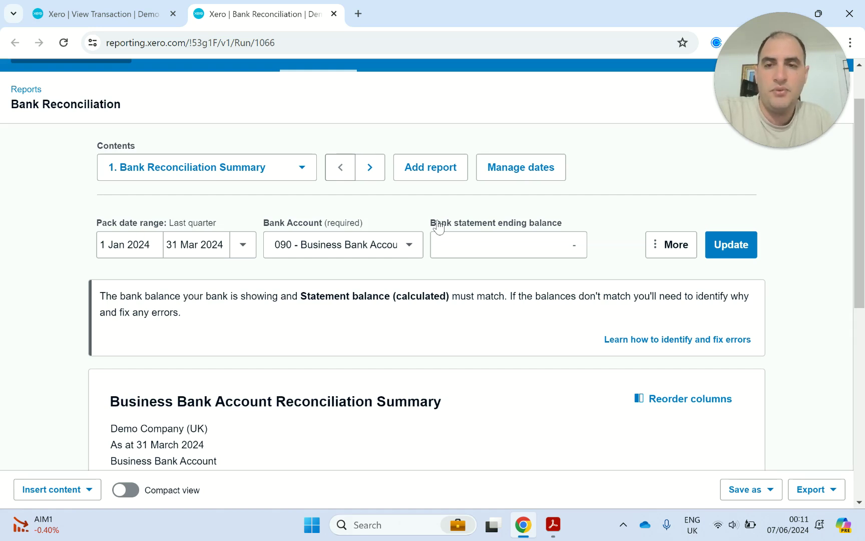
pyautogui.click(361, 175)
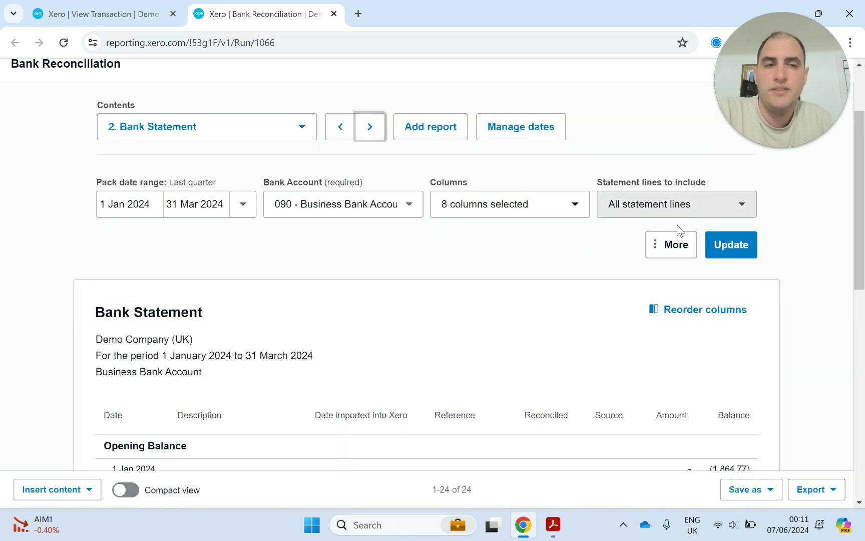
pyautogui.scroll(-2, 270, 307)
pyautogui.scroll(-8, 271, 306)
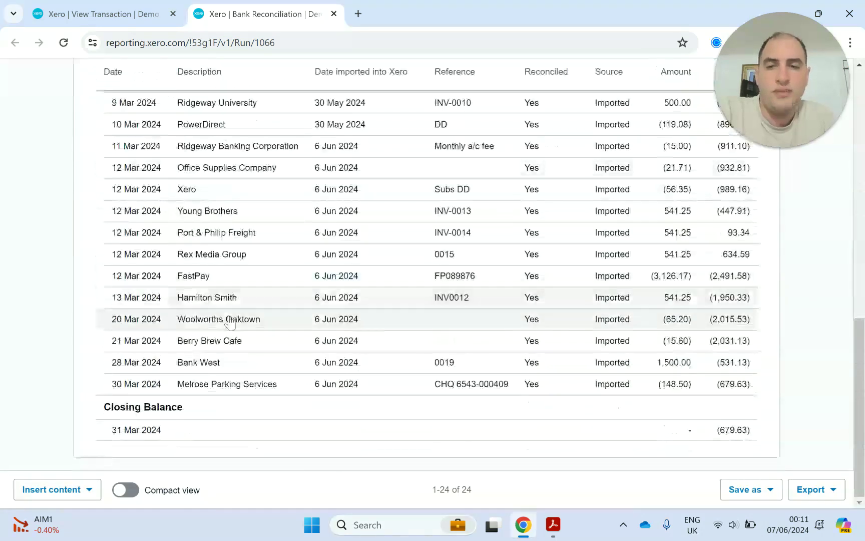
pyautogui.scroll(6, 200, 331)
pyautogui.scroll(3, 226, 331)
pyautogui.scroll(-3, 233, 331)
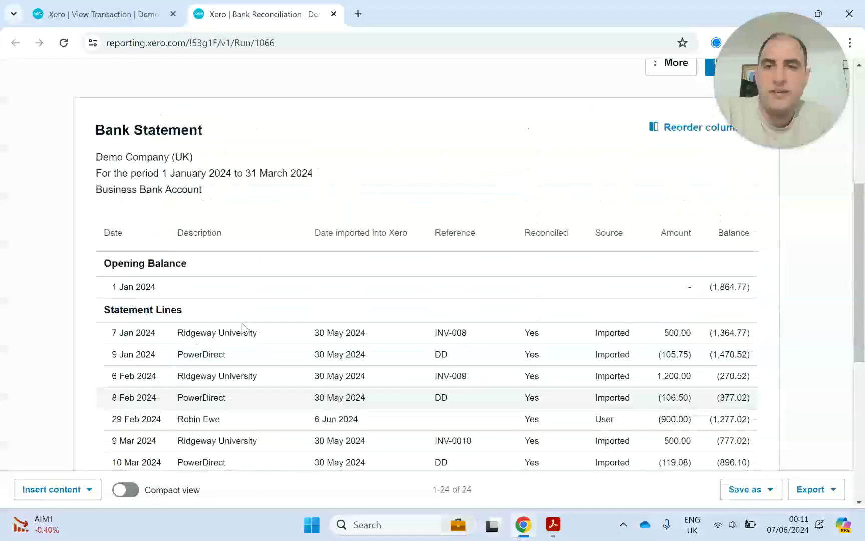
# Set the Bank Statement report's end date to 6 Jun 2024 and update the report
pyautogui.scroll(6, 220, 316)
pyautogui.click(211, 318)
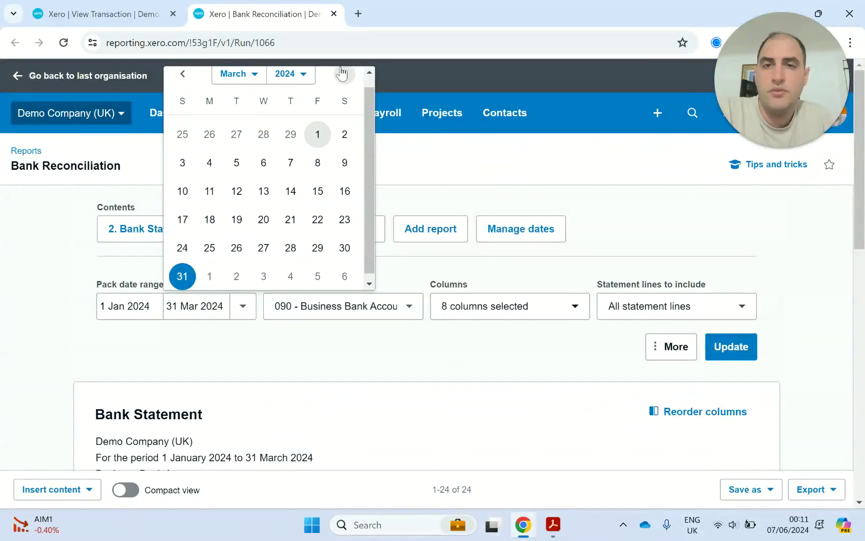
pyautogui.click(344, 74)
pyautogui.click(344, 75)
pyautogui.click(345, 83)
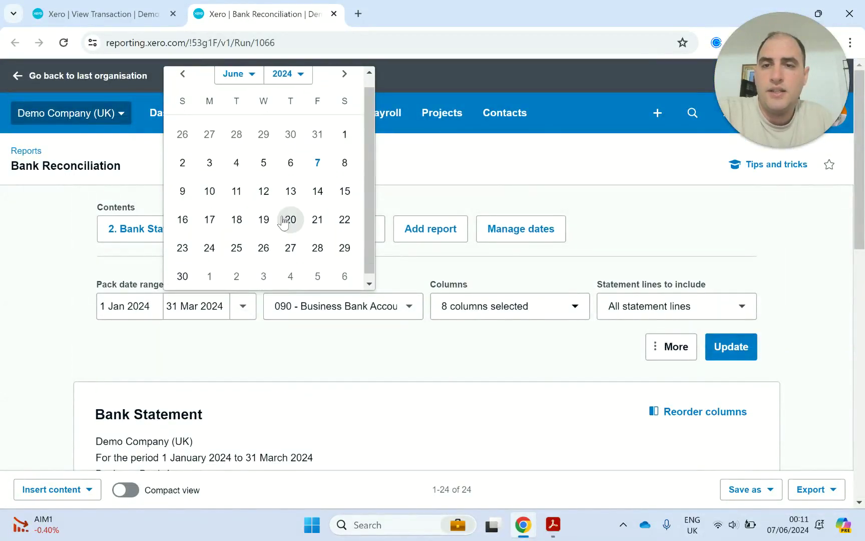
pyautogui.click(288, 166)
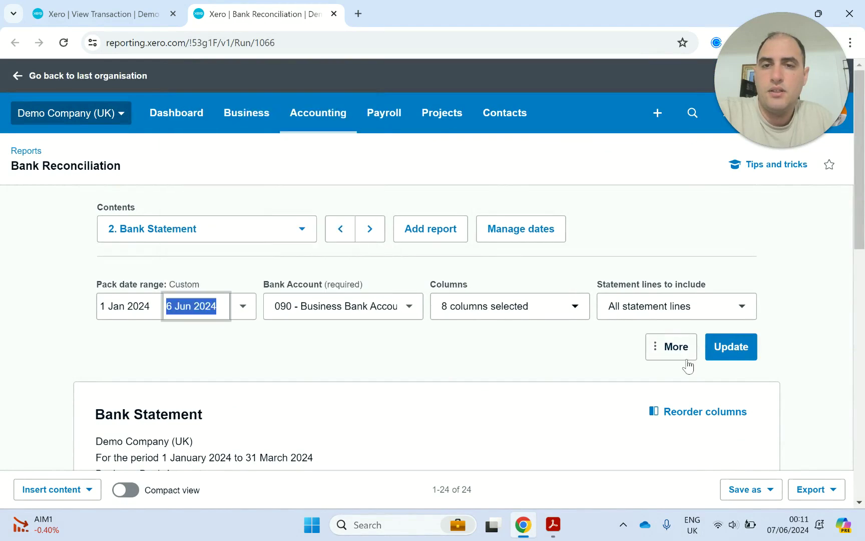
pyautogui.click(718, 346)
# Review the updated Bank Statement report's lines through to the closing balance on 6 Jun 2024
pyautogui.scroll(-2, 716, 351)
pyautogui.scroll(-10, 155, 367)
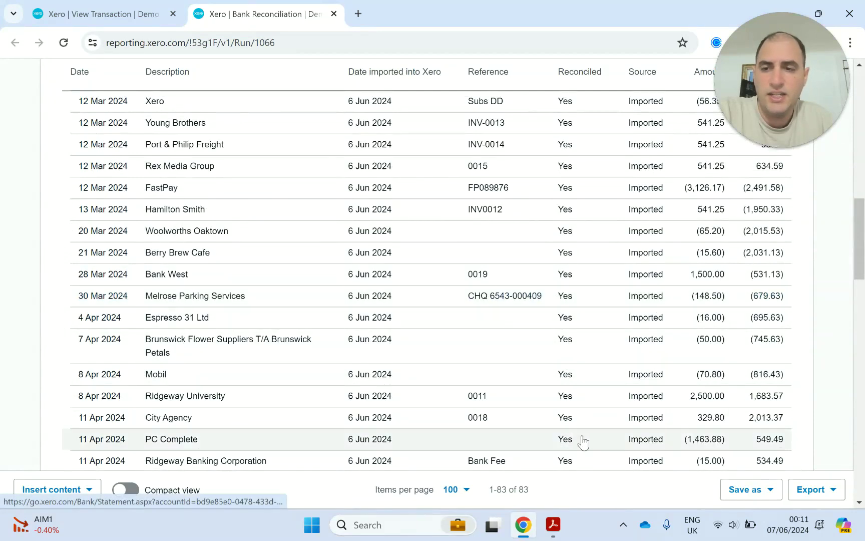
pyautogui.scroll(-7, 579, 441)
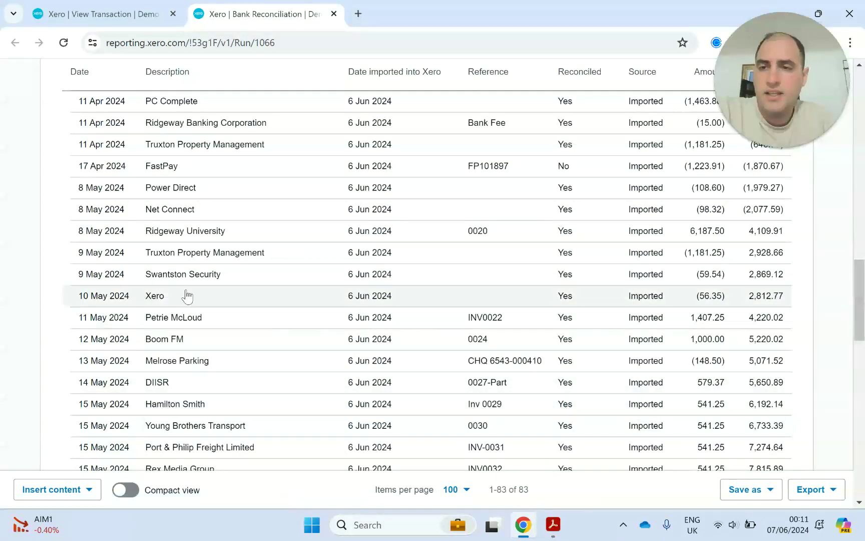
pyautogui.scroll(-12, 305, 363)
pyautogui.scroll(-7, 745, 402)
pyautogui.scroll(2, 751, 415)
pyautogui.scroll(-2, 764, 440)
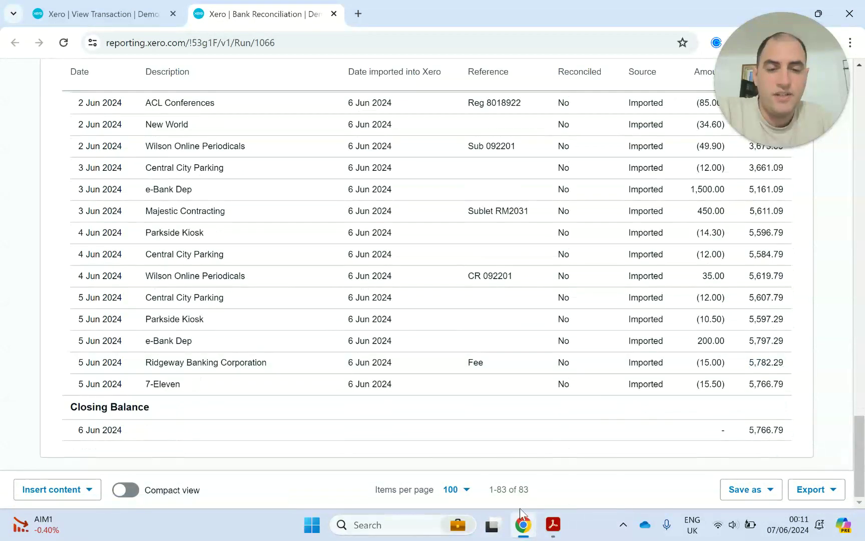
# Switch to the PDF bank statement, check its final balance and examine the 17 Apr 2024 FastPay line
pyautogui.moveTo(553, 523)
pyautogui.click(551, 469)
pyautogui.scroll(-10, 569, 465)
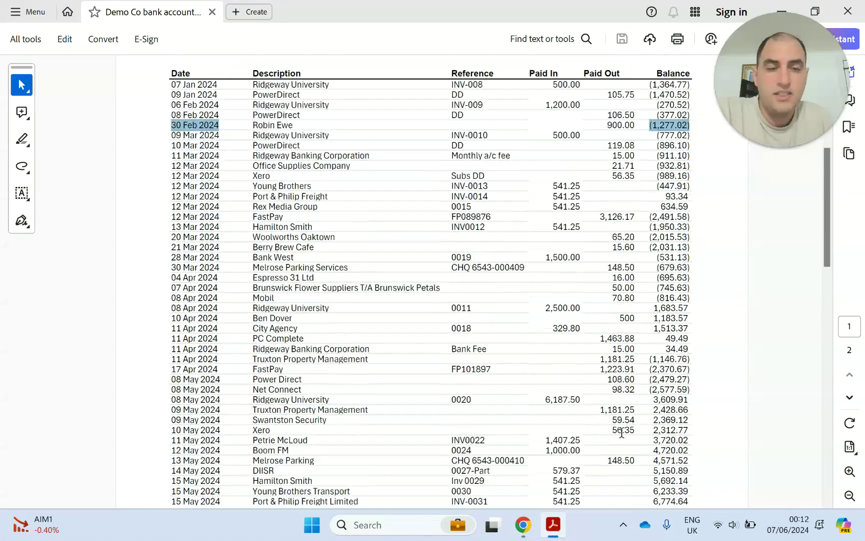
pyautogui.scroll(-3, 675, 437)
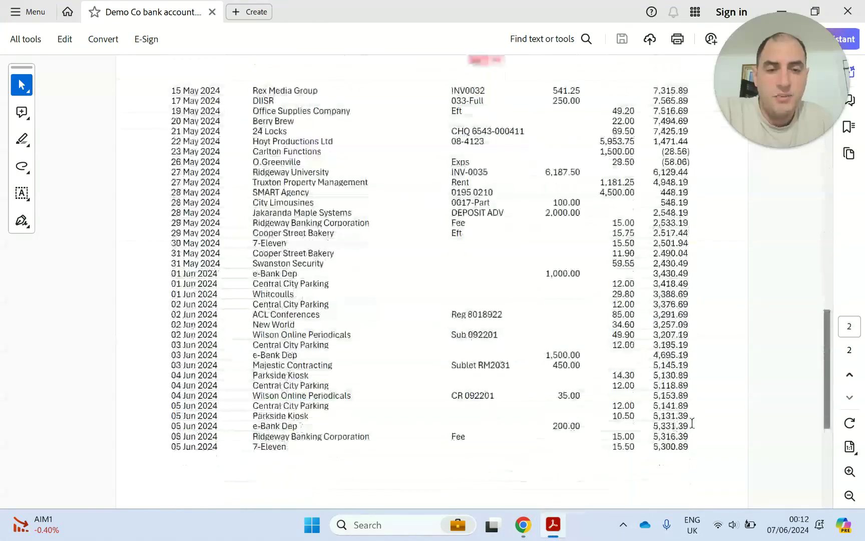
pyautogui.scroll(8, 597, 448)
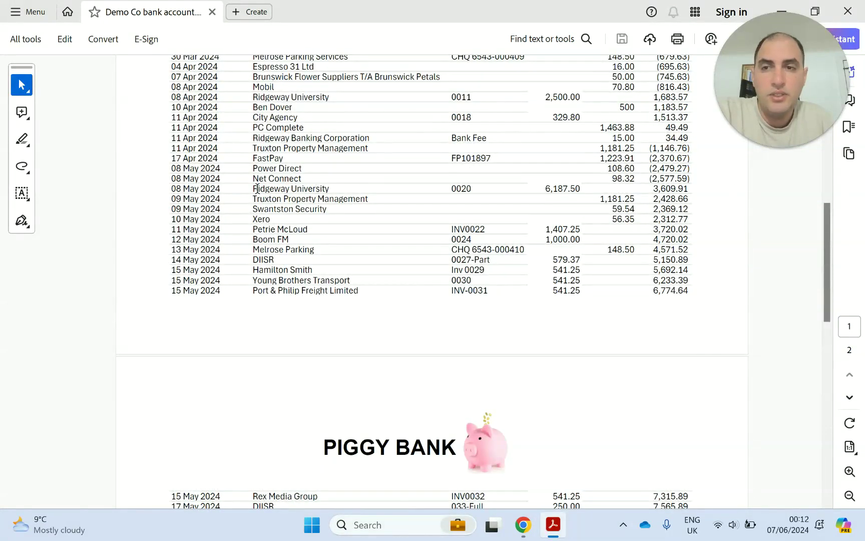
pyautogui.moveTo(172, 158); pyautogui.dragTo(688, 159)
# Return to Xero's Bank Statement report and check the unreconciled FastPay line dated 17 Apr 2024
pyautogui.moveTo(523, 525)
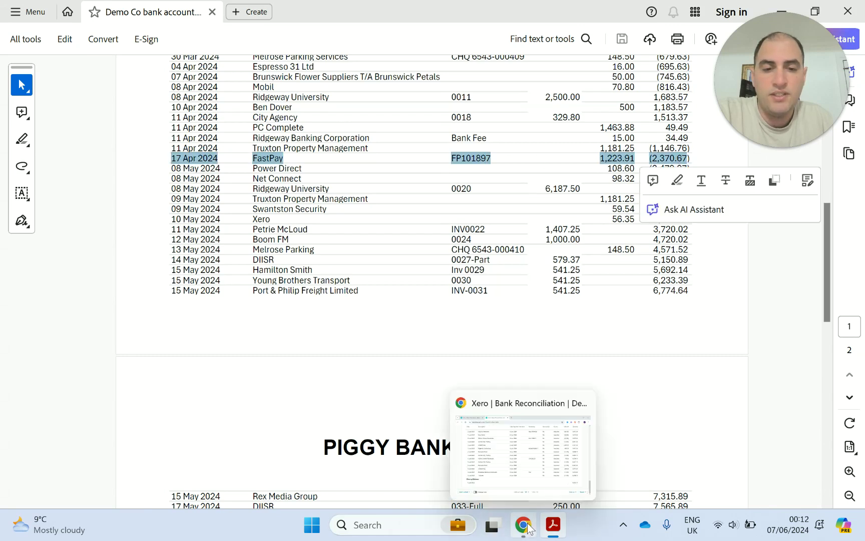
pyautogui.click(541, 470)
pyautogui.scroll(1, 158, 375)
pyautogui.scroll(15, 158, 375)
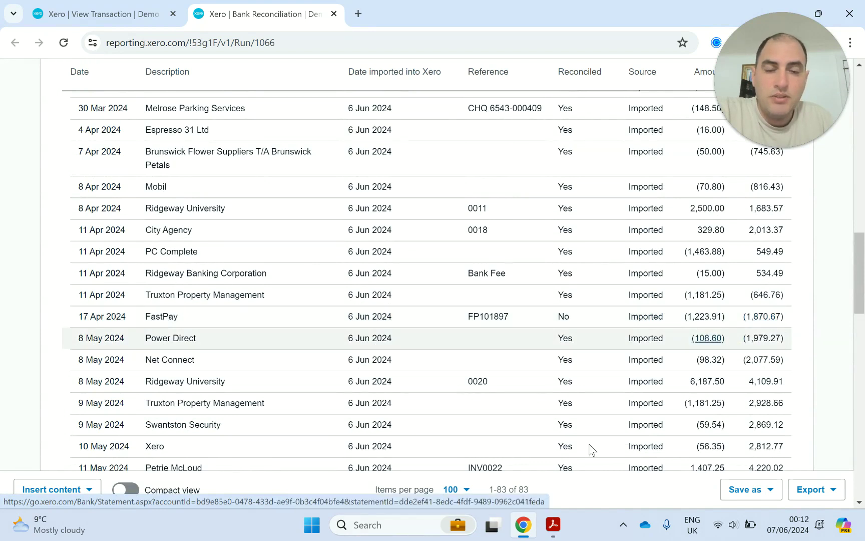
# Compare the balance on the 11 Apr 2024 Truxton Property Management line between the PDF bank statement and Xero's Bank Statement report
pyautogui.moveTo(547, 524)
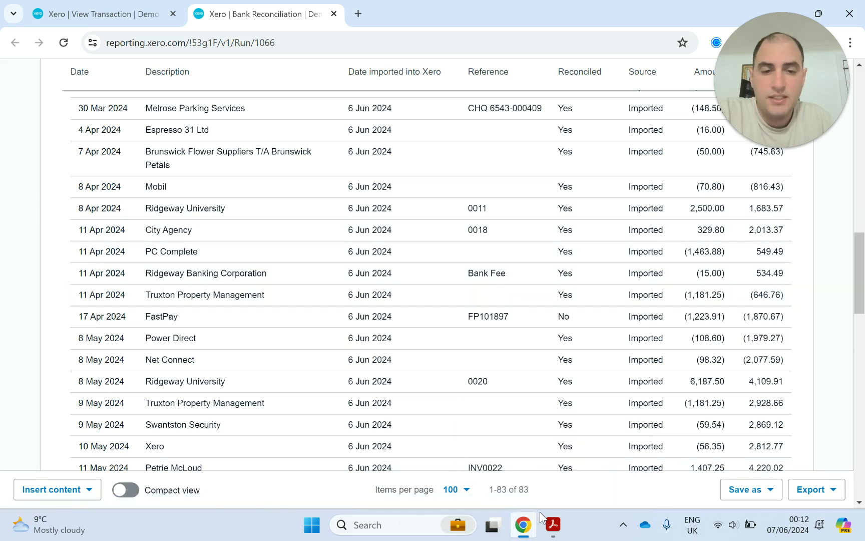
pyautogui.click(552, 525)
pyautogui.scroll(1, 288, 286)
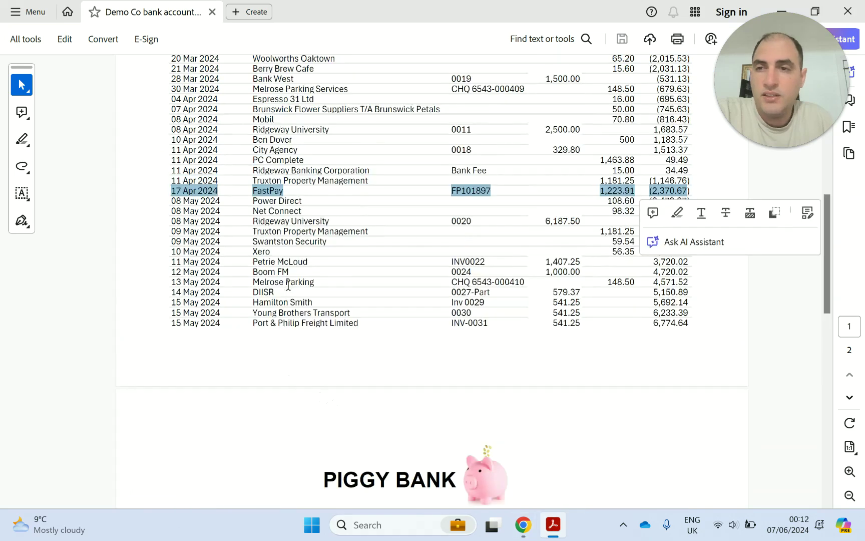
pyautogui.click(334, 180)
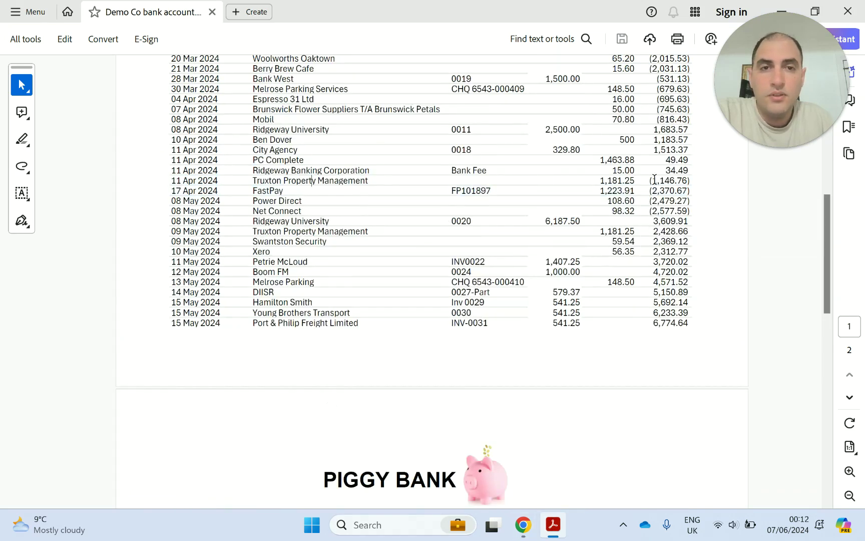
pyautogui.moveTo(690, 180); pyautogui.dragTo(522, 180)
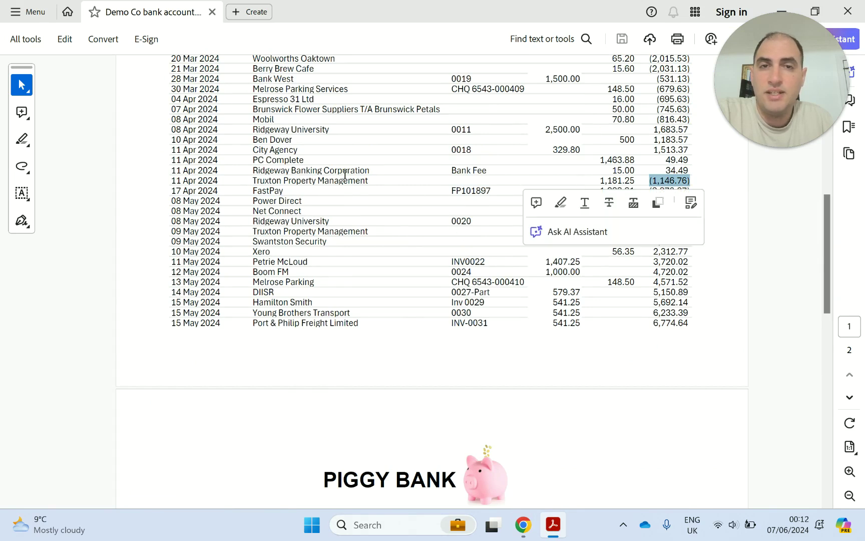
pyautogui.moveTo(523, 532)
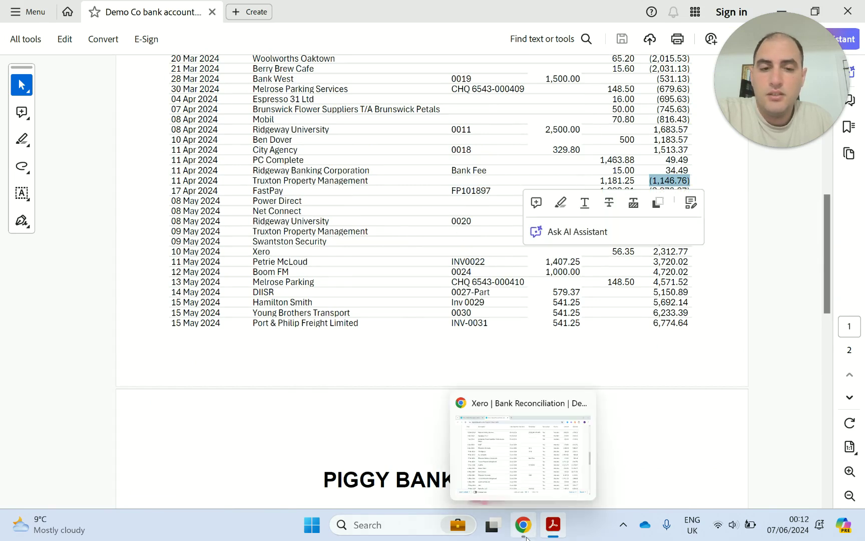
pyautogui.click(509, 467)
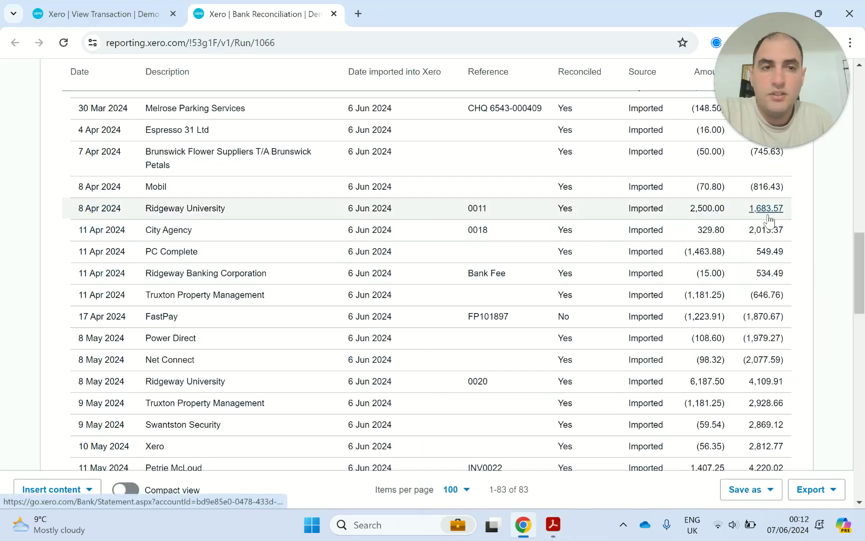
# Check the 8 Apr 2024 Ridgeway University line in the PDF bank statement against Xero's Bank Statement report
pyautogui.click(554, 525)
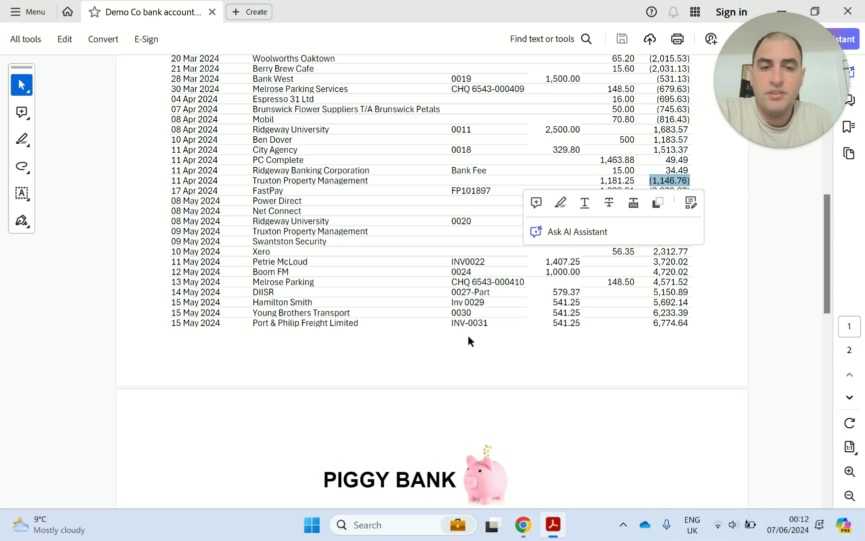
pyautogui.moveTo(175, 130); pyautogui.dragTo(691, 130)
pyautogui.moveTo(171, 139); pyautogui.dragTo(211, 132)
pyautogui.click(523, 525)
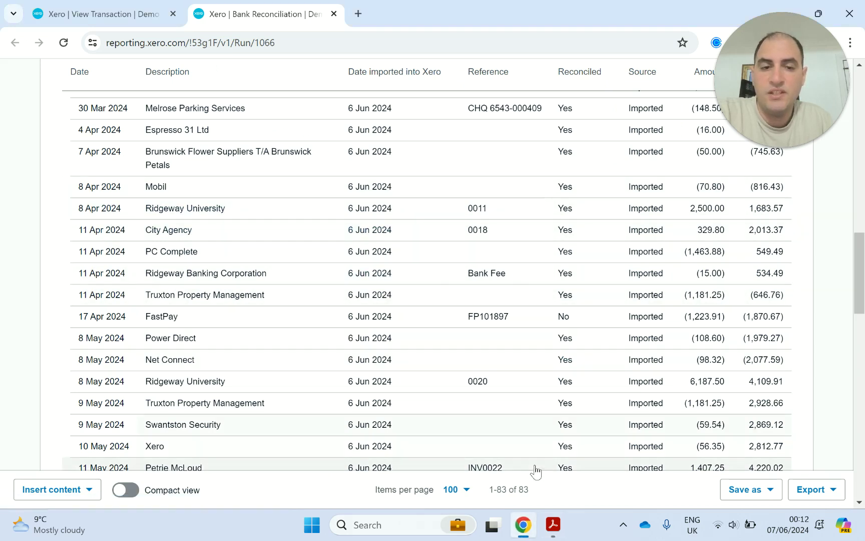
# Switch to the PDF bank statement and examine the 10 Apr 2024 payment line directly below Ridgeway University
pyautogui.click(562, 469)
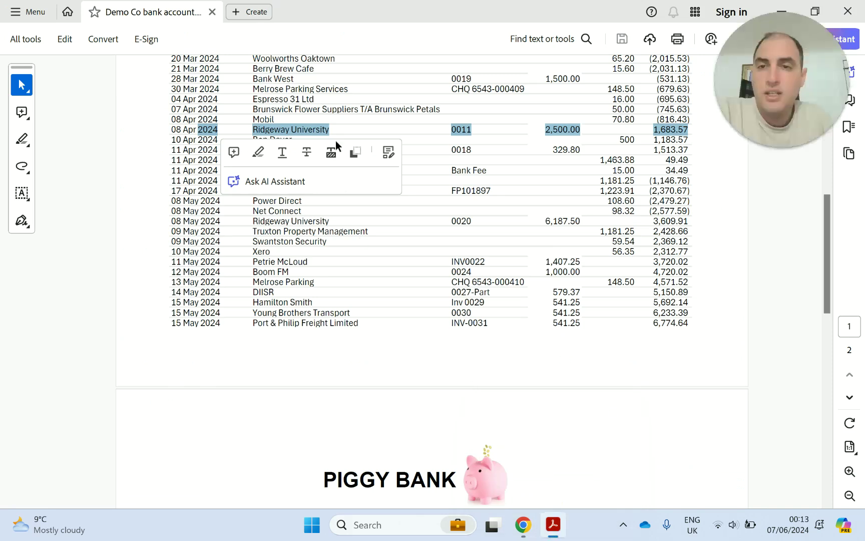
pyautogui.click(302, 115)
pyautogui.moveTo(254, 140); pyautogui.dragTo(388, 138)
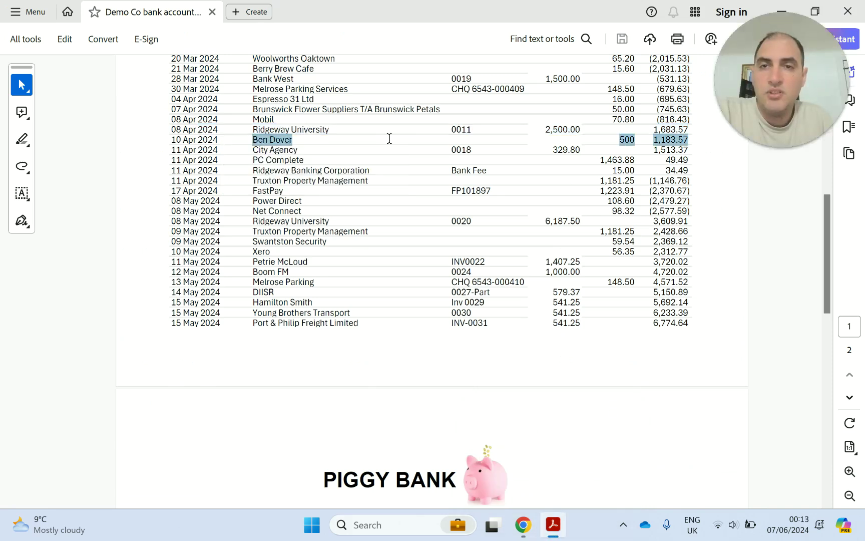
pyautogui.click(626, 155)
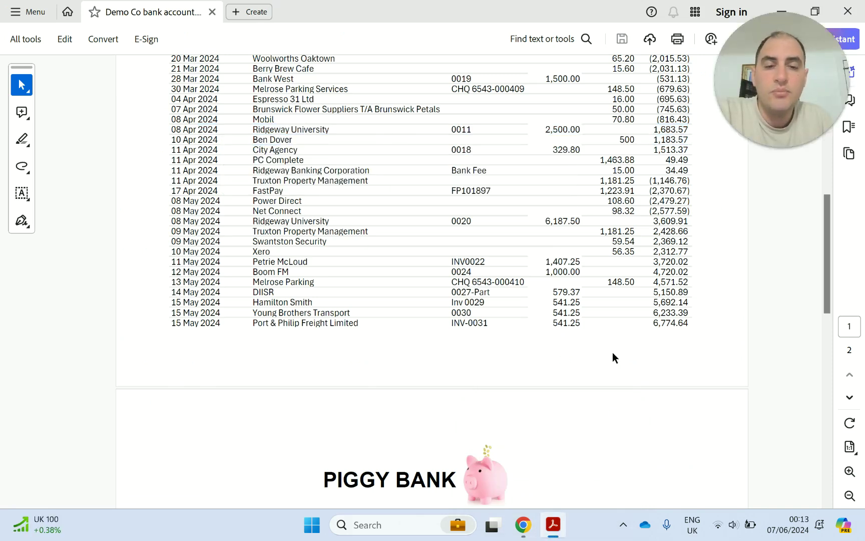
# Switch back to Xero and start a new Spend Money transaction for the Business Bank Account
pyautogui.click(525, 535)
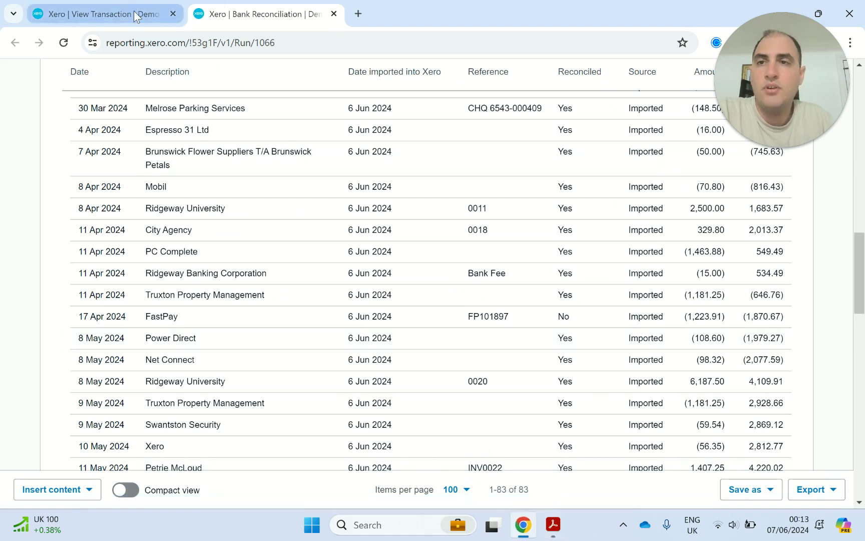
pyautogui.click(100, 14)
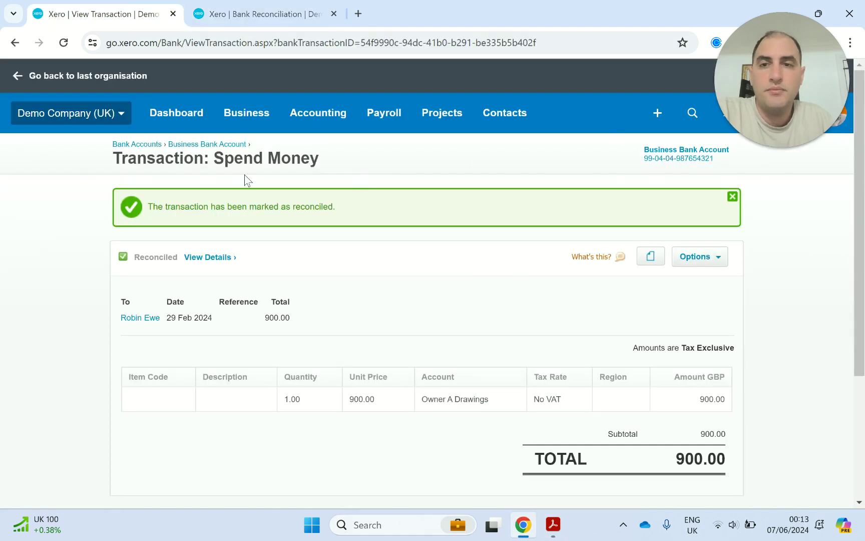
pyautogui.click(233, 145)
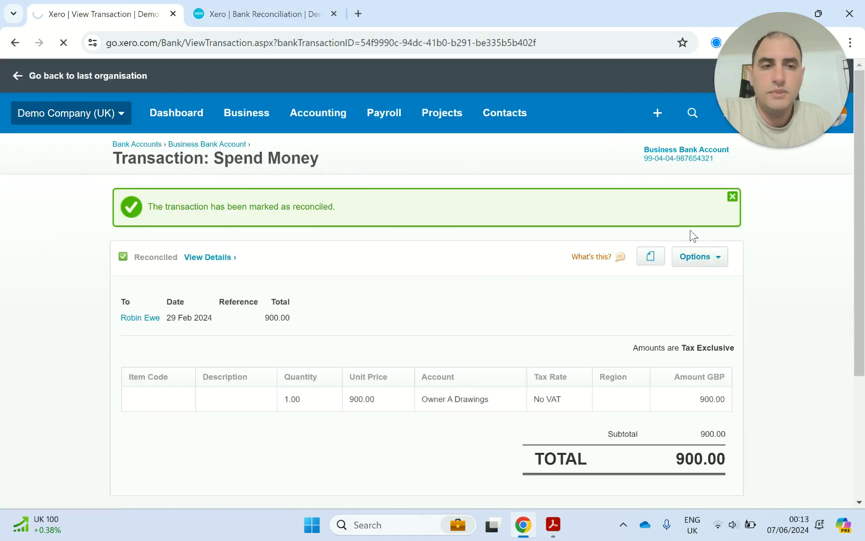
pyautogui.click(677, 199)
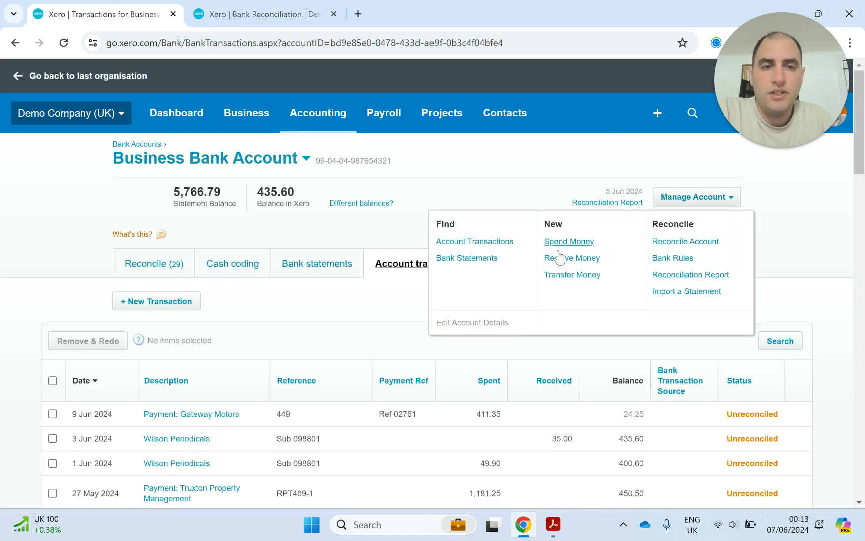
pyautogui.click(561, 245)
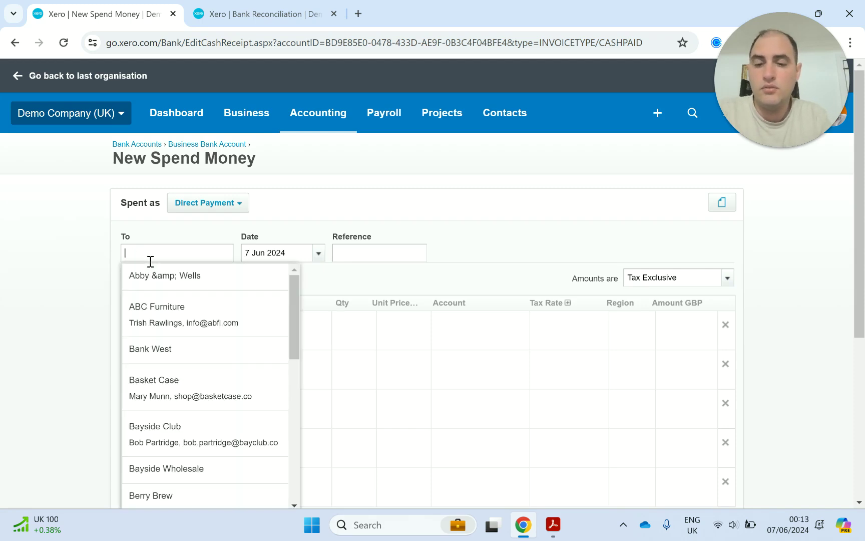
# Enter the payee's full name from the PDF statement line and set the payment type to Overpayment
pyautogui.press('capslock')
pyautogui.write('Ben Dover')
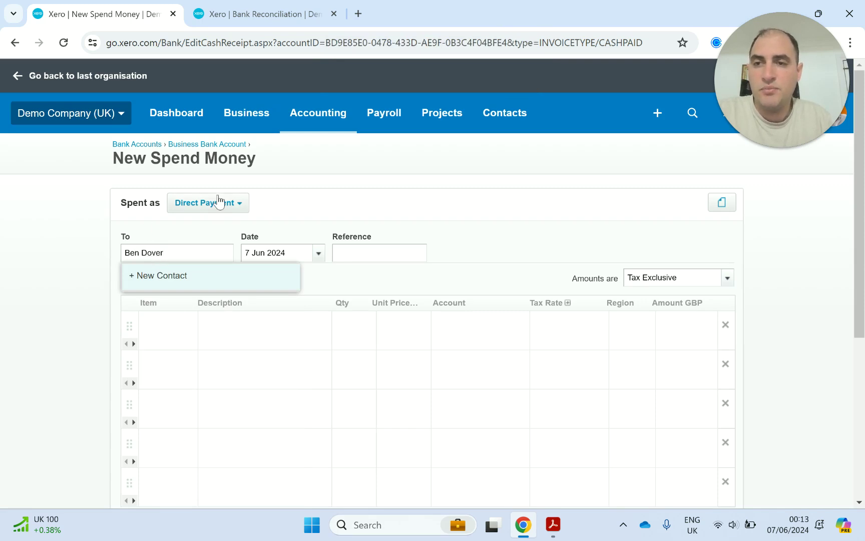
pyautogui.click(219, 202)
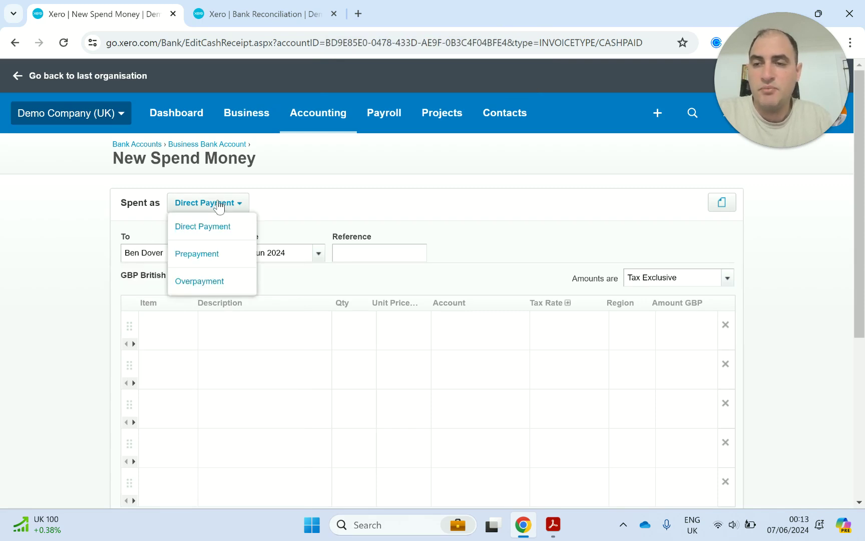
pyautogui.click(199, 282)
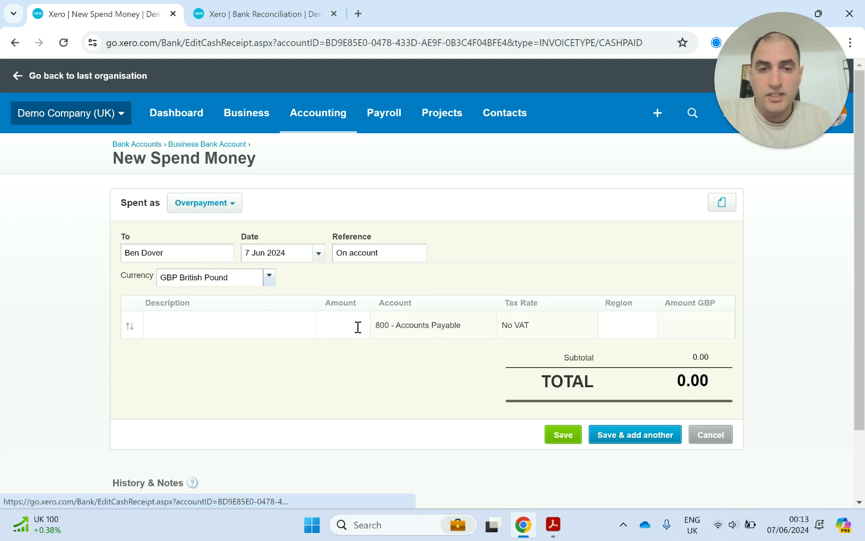
# Set the overpayment amount to 500.00, save it, and open the saved transaction
pyautogui.write('00')
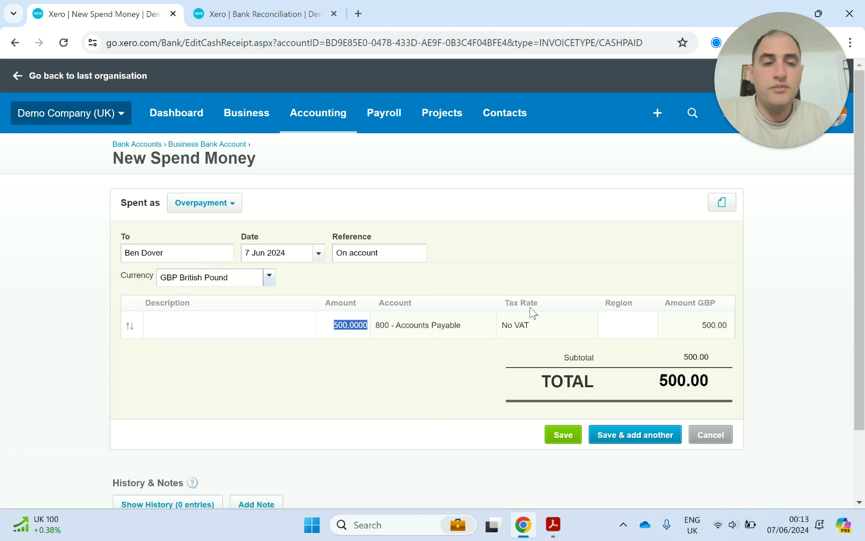
pyautogui.click(562, 437)
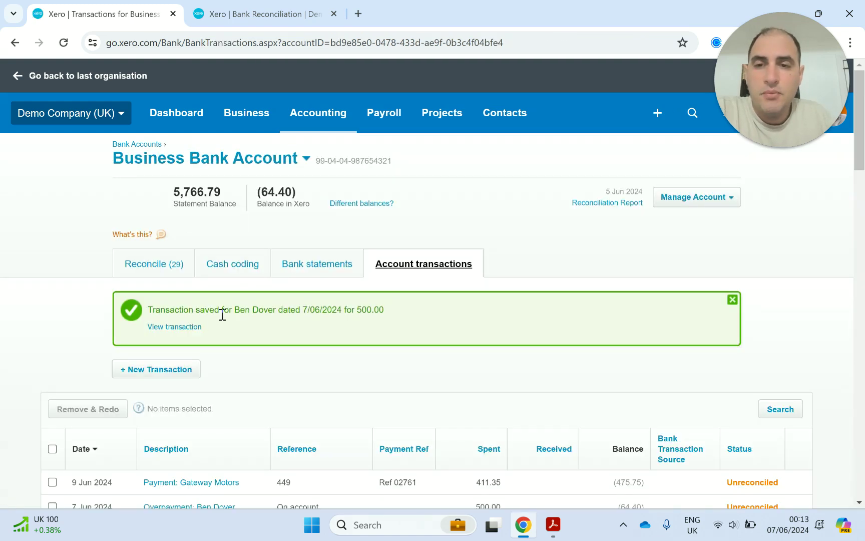
pyautogui.click(201, 331)
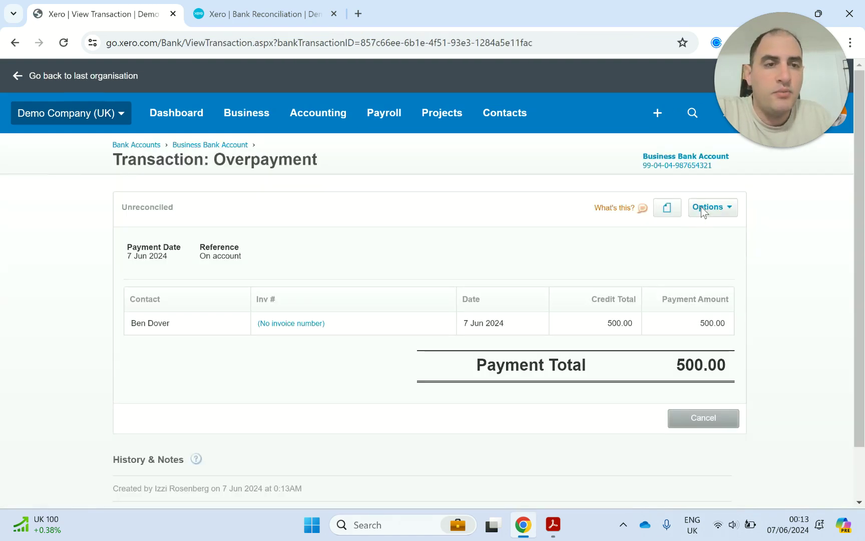
pyautogui.click(706, 208)
# Update the Bank Statement report for 1 Jan to 6 Jun 2024 and check its early April lines
pyautogui.click(232, 15)
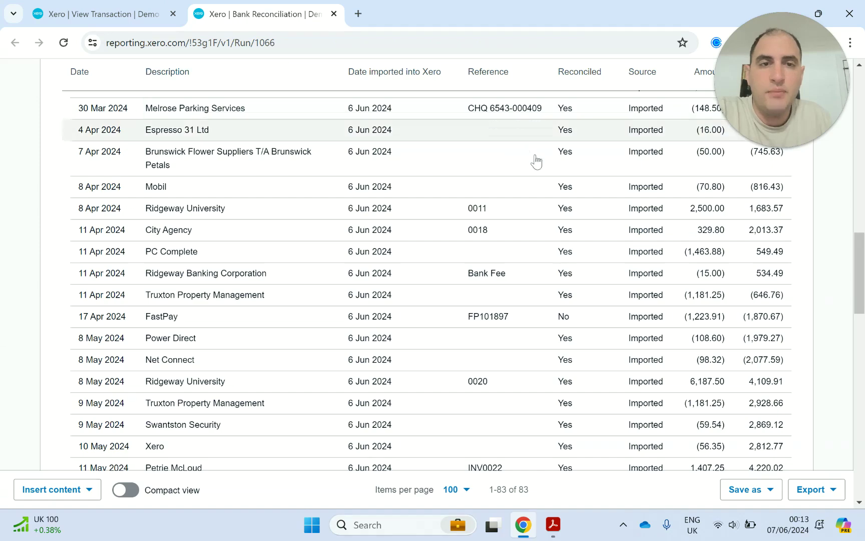
pyautogui.scroll(6, 698, 273)
pyautogui.scroll(10, 698, 273)
pyautogui.click(734, 345)
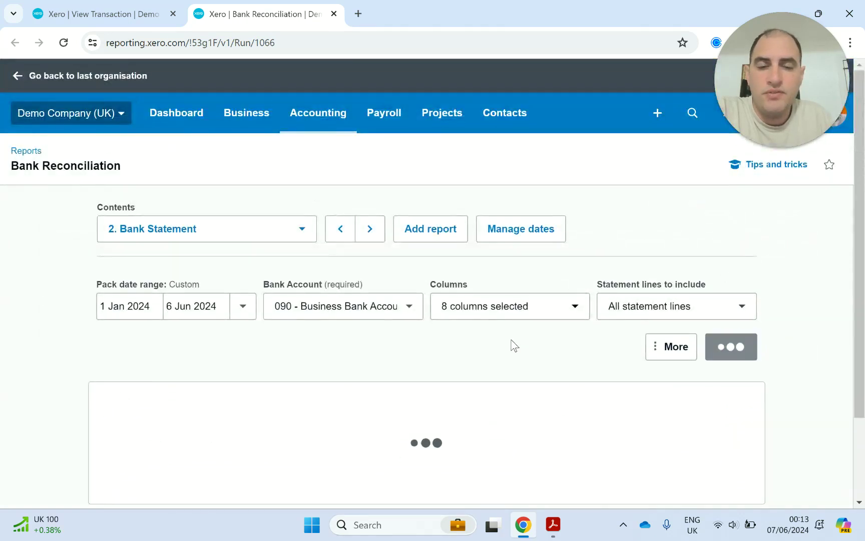
pyautogui.scroll(-1, 496, 345)
pyautogui.scroll(-14, 423, 344)
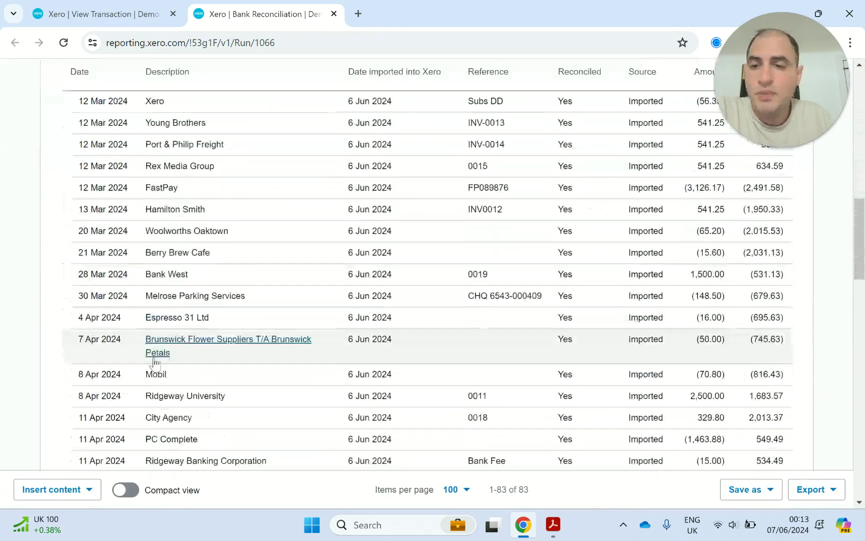
# Return to the 500.00 overpayment transaction and mark it as reconciled
pyautogui.click(88, 10)
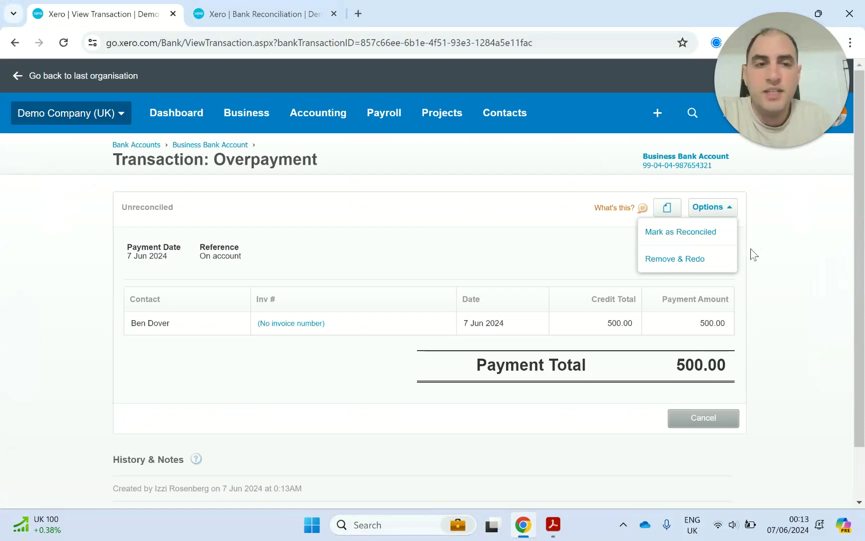
pyautogui.click(704, 241)
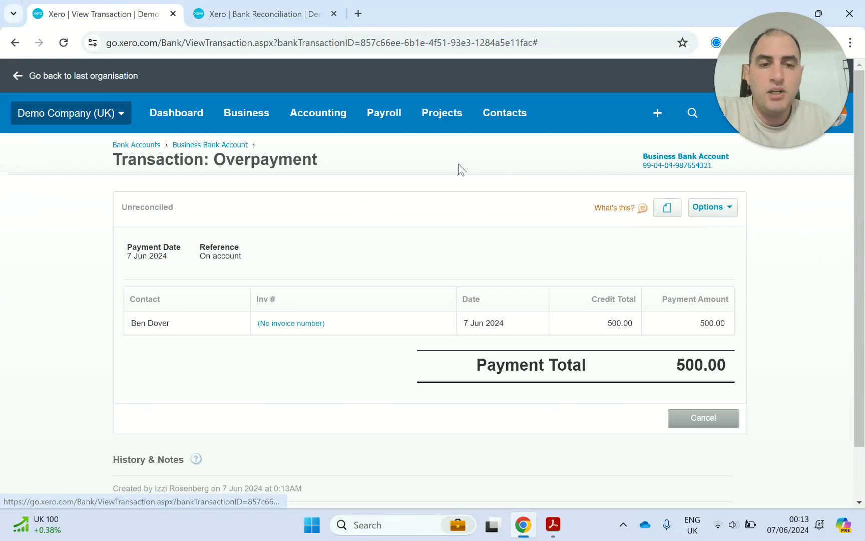
pyautogui.click(424, 344)
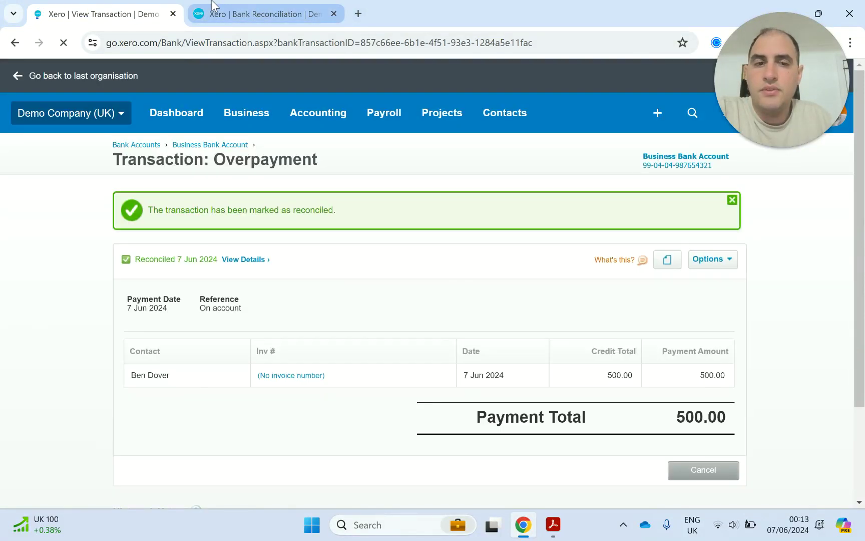
# Rerun the Bank Statement report and check the balances from the 10 Apr 2024 payment line through mid-May
pyautogui.click(212, 3)
pyautogui.scroll(15, 741, 245)
pyautogui.click(728, 347)
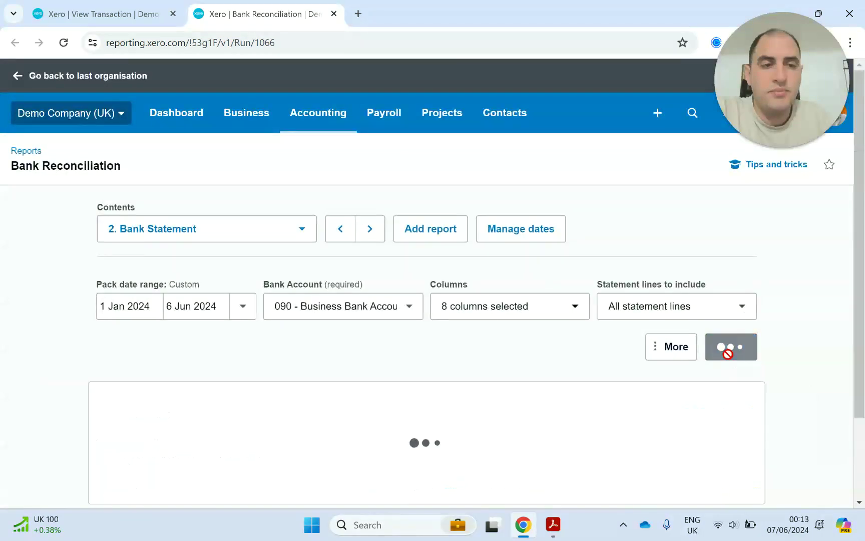
pyautogui.scroll(-15, 459, 286)
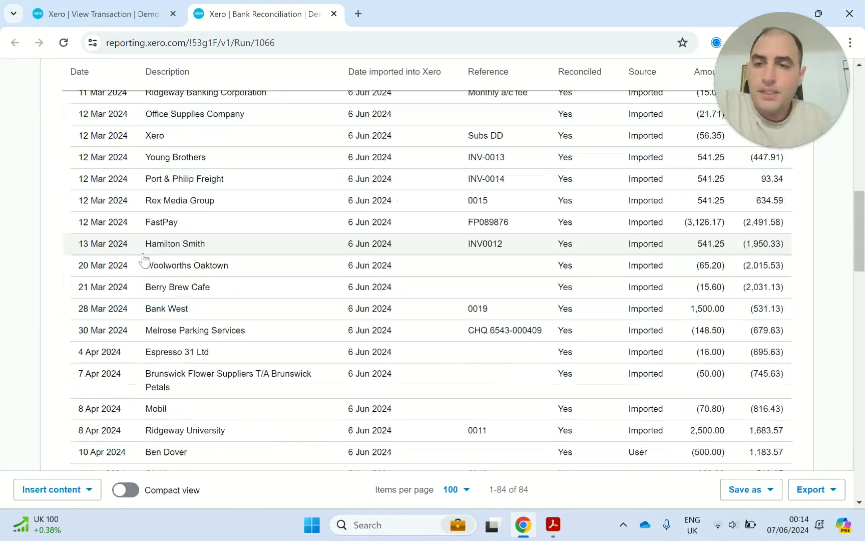
pyautogui.scroll(-1, 120, 391)
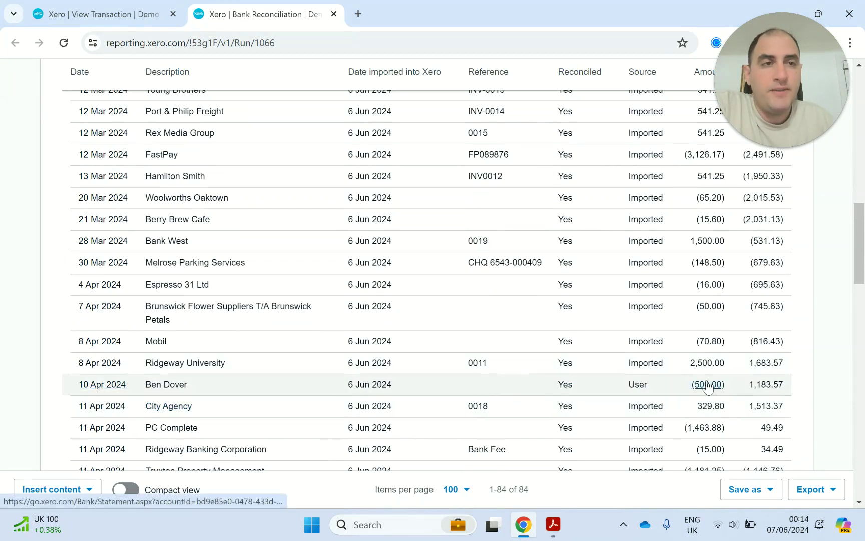
pyautogui.scroll(-5, 226, 459)
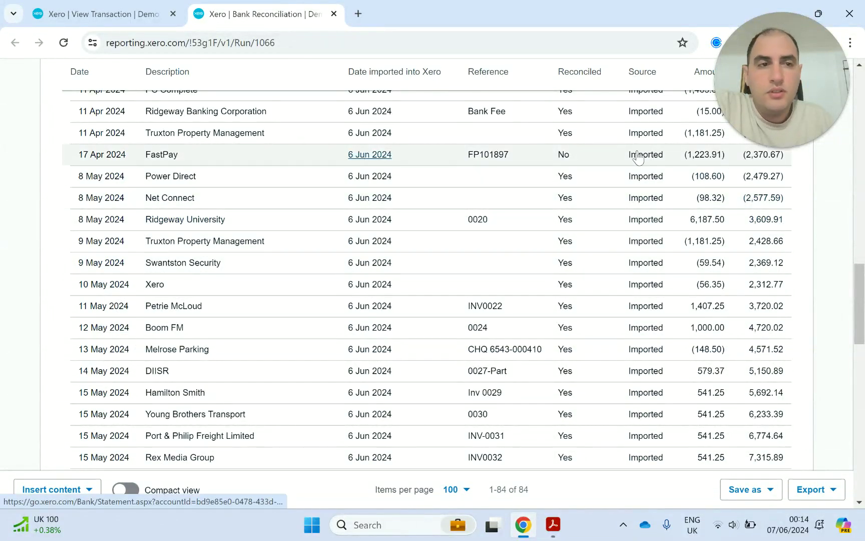
# Compare the 31 May 2024 Swanston Security balance between the PDF bank statement and Xero's Bank Statement report
pyautogui.click(553, 524)
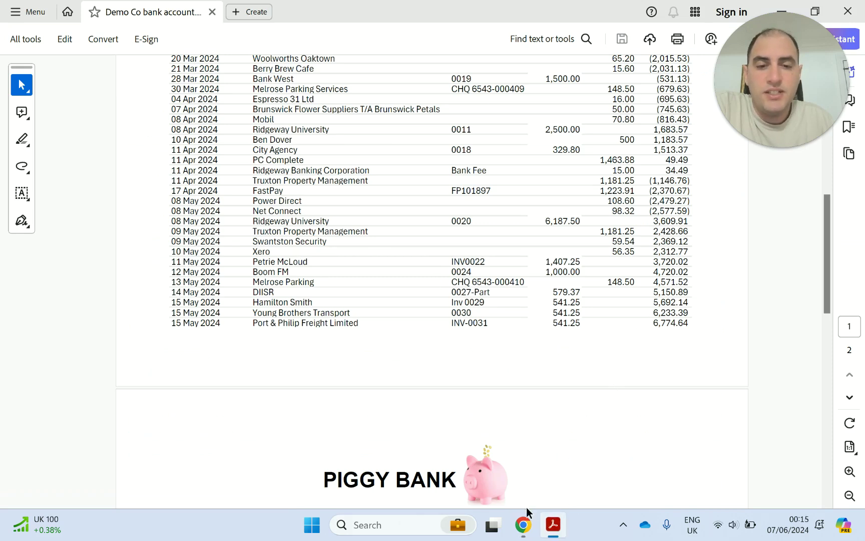
pyautogui.scroll(-5, 443, 302)
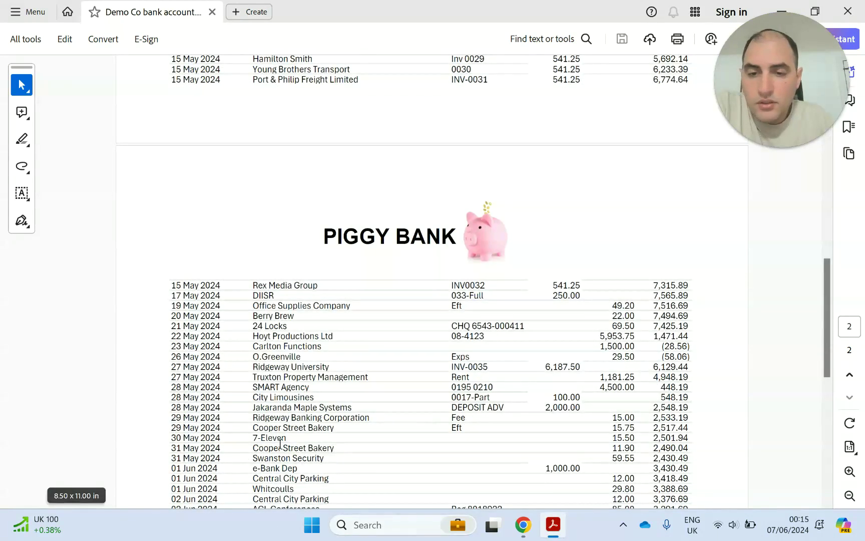
pyautogui.moveTo(192, 461); pyautogui.dragTo(697, 458)
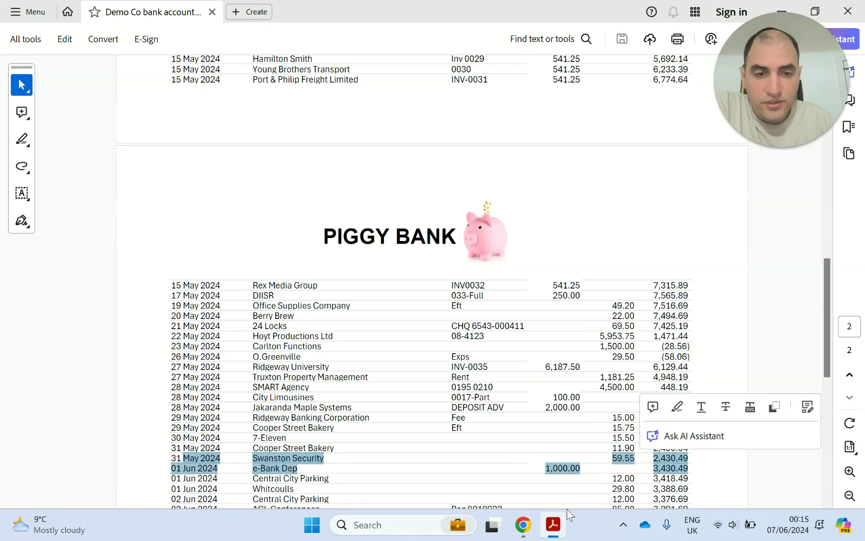
pyautogui.click(523, 525)
pyautogui.scroll(-8, 641, 371)
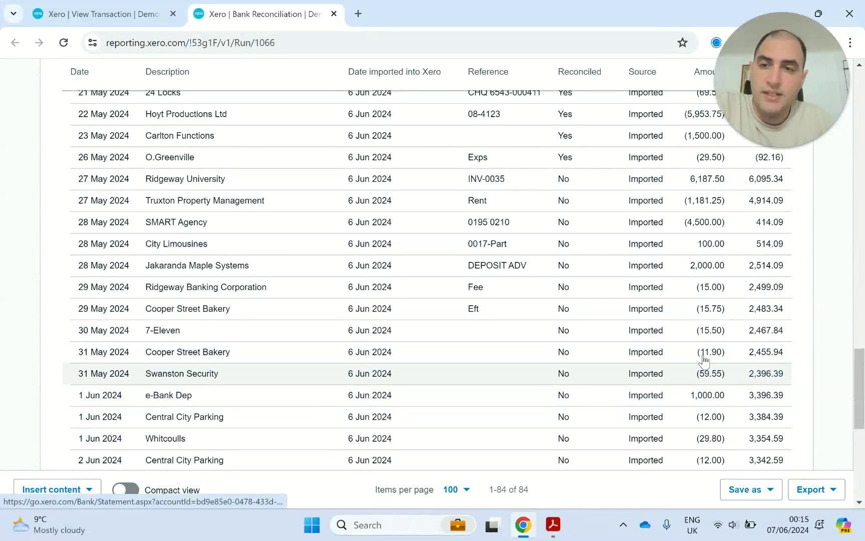
# Compare the mid-May balances around the 15 May 2024 Rex Media Group line between Xero's report and the PDF statement
pyautogui.scroll(1, 226, 173)
pyautogui.scroll(3, 131, 232)
pyautogui.scroll(2, 118, 231)
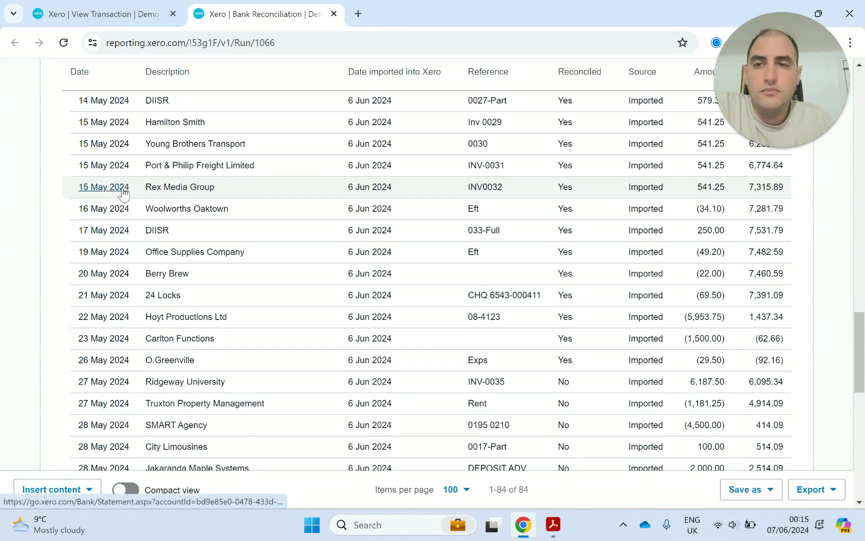
pyautogui.scroll(3, 549, 284)
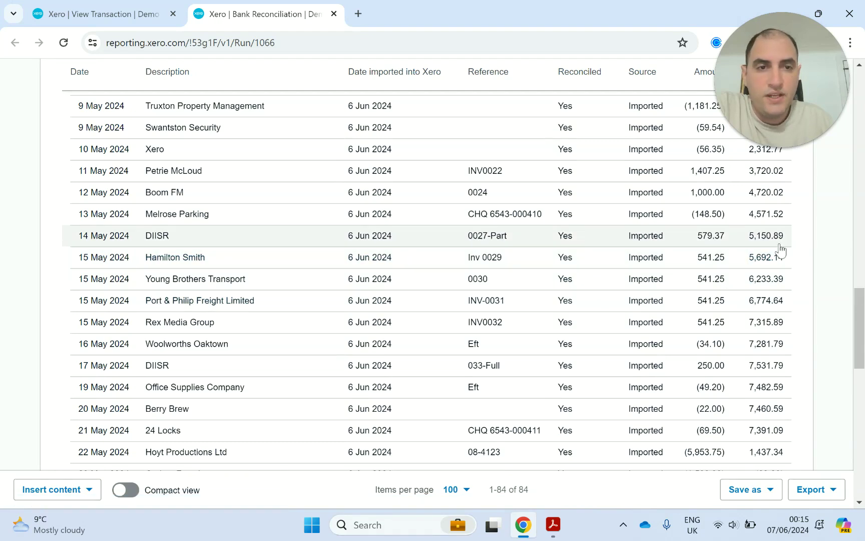
pyautogui.click(553, 524)
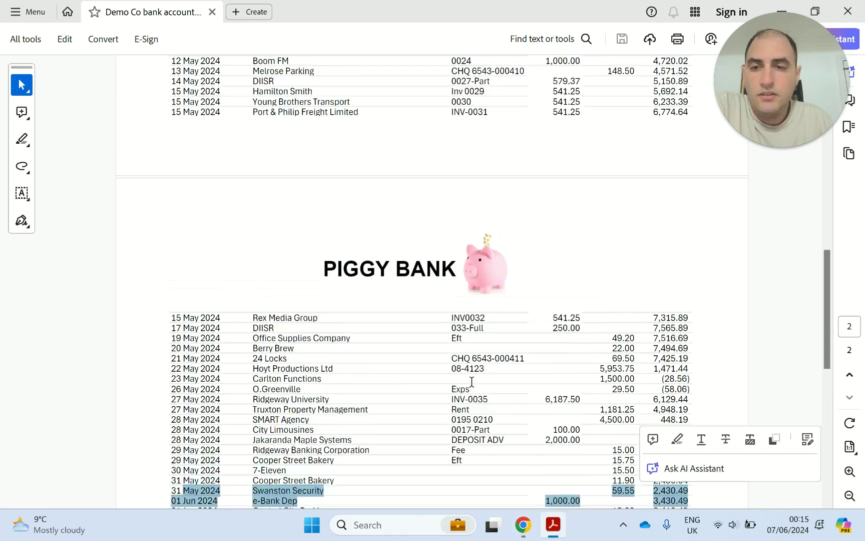
pyautogui.scroll(1, 218, 233)
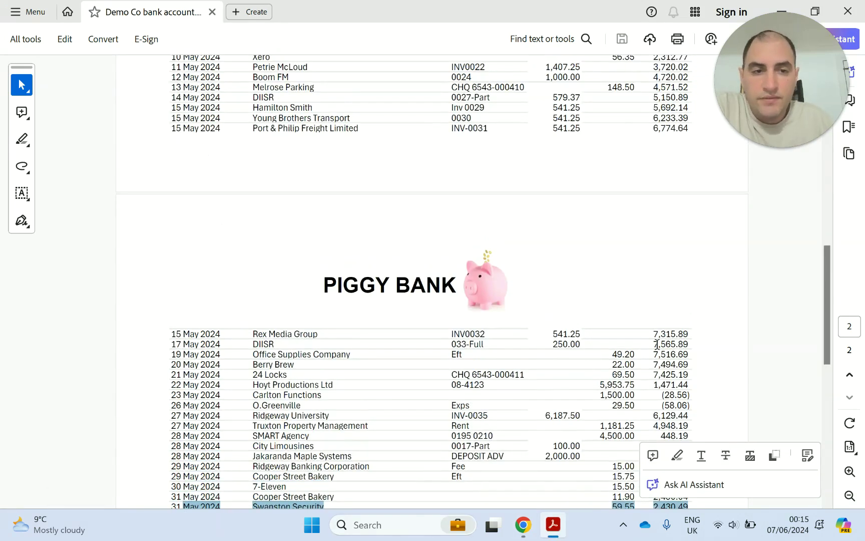
pyautogui.click(214, 334)
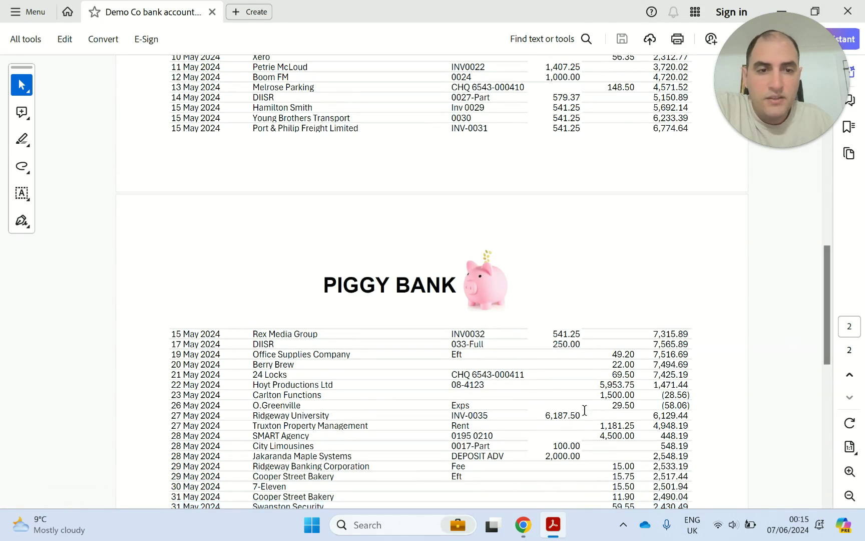
# Check whether the 16 May 2024 Woolworths Oaktown line in Xero's report also appears in the PDF bank statement
pyautogui.click(523, 525)
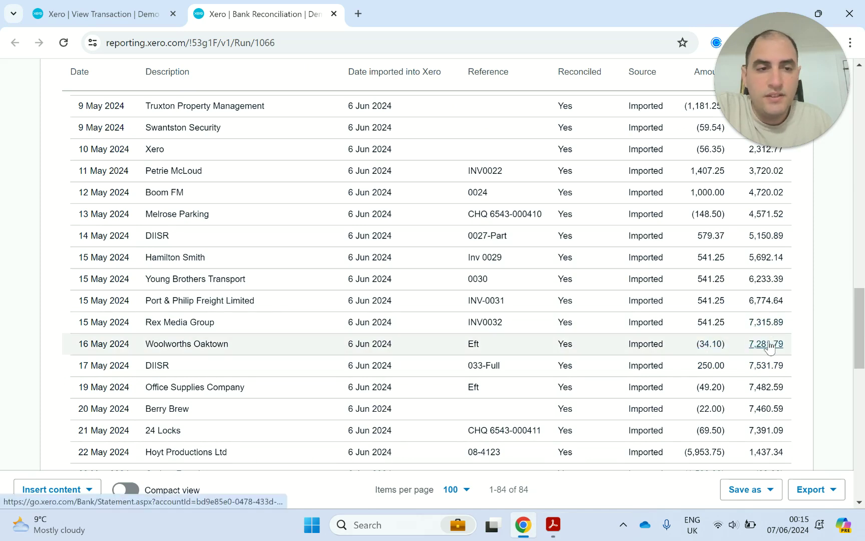
pyautogui.click(552, 524)
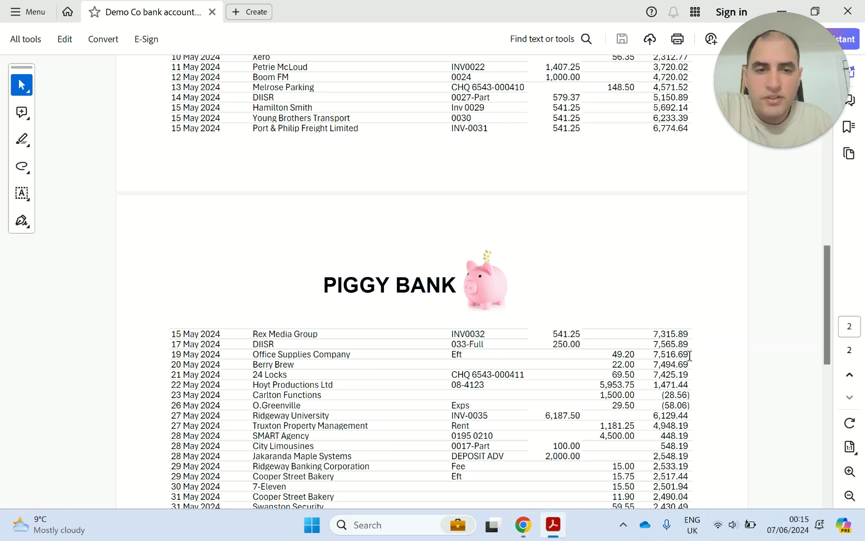
pyautogui.click(524, 530)
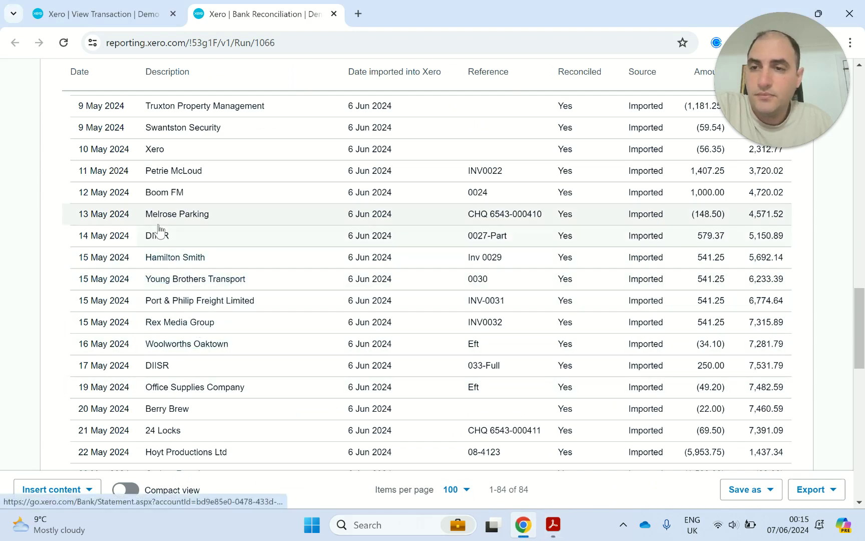
# Open the Xero statement containing the 16 May 2024 Woolworths Oaktown payment and delete that 34.10 statement line
pyautogui.keyDown('ctrl'); pyautogui.click(177, 346); pyautogui.keyUp('ctrl')
pyautogui.click(401, 13)
pyautogui.scroll(-4, 129, 338)
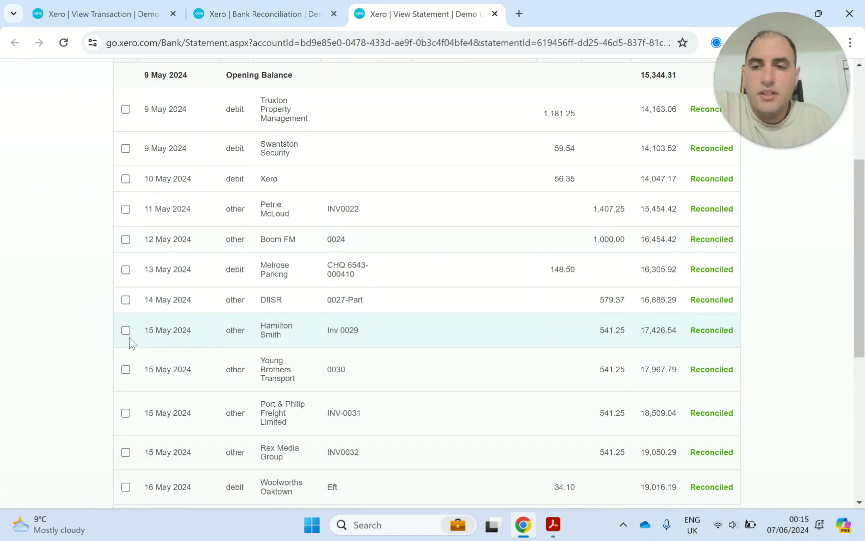
pyautogui.scroll(-3, 129, 388)
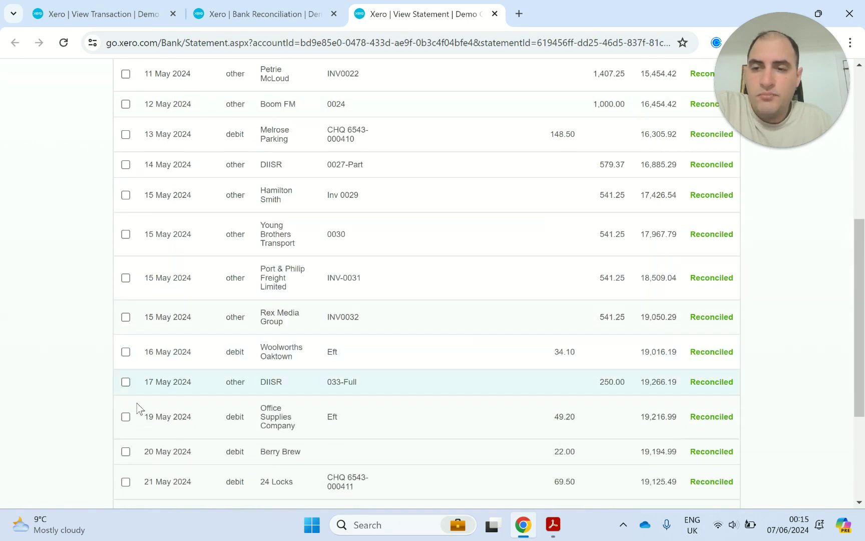
pyautogui.click(125, 351)
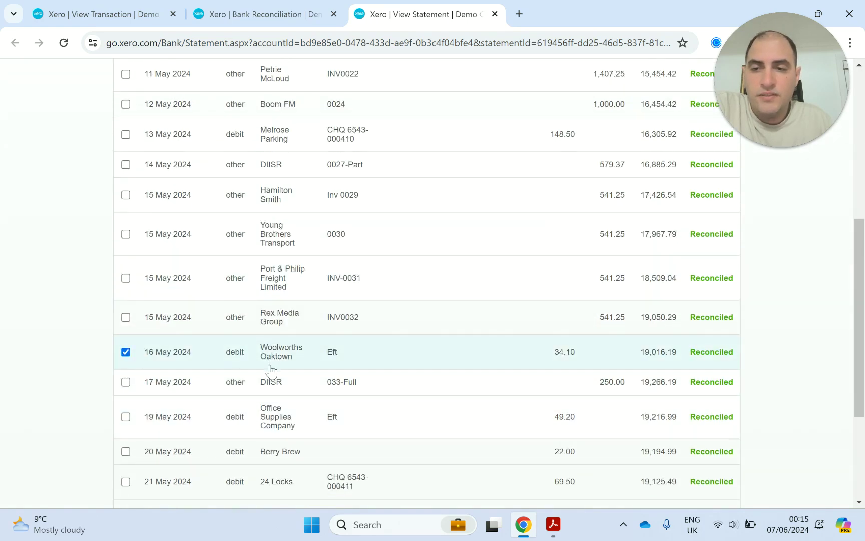
pyautogui.scroll(5, 211, 311)
pyautogui.click(195, 164)
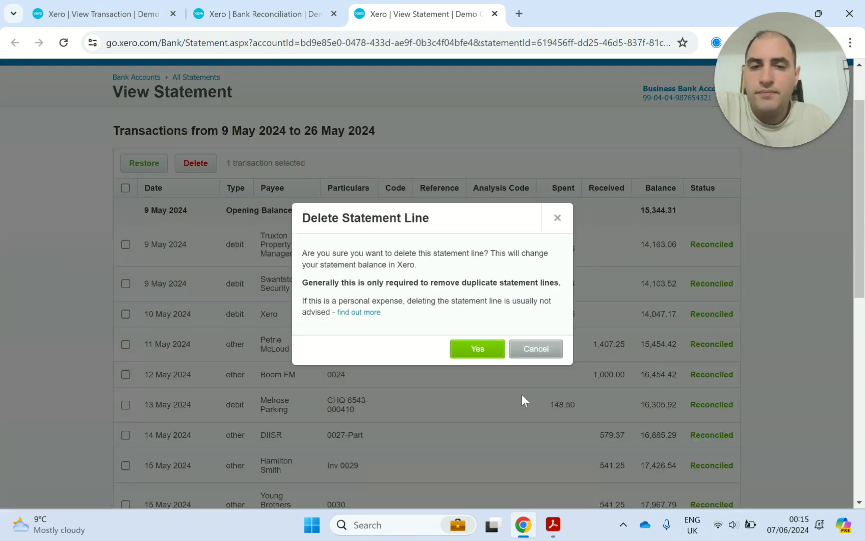
pyautogui.click(476, 351)
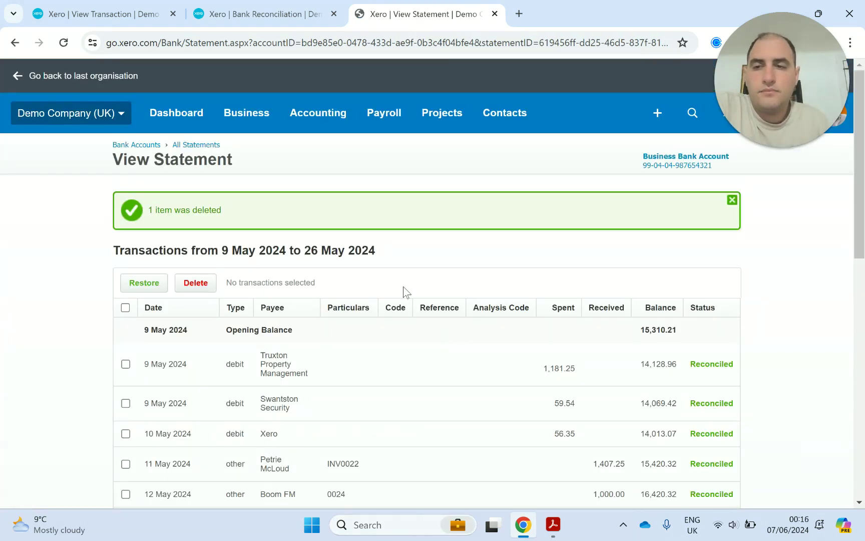
# Rerun the Bank Statement report and check the balances from mid-May 2024 through the 6 Jun 2024 closing balance
pyautogui.click(266, 13)
pyautogui.scroll(5, 757, 380)
pyautogui.scroll(10, 757, 380)
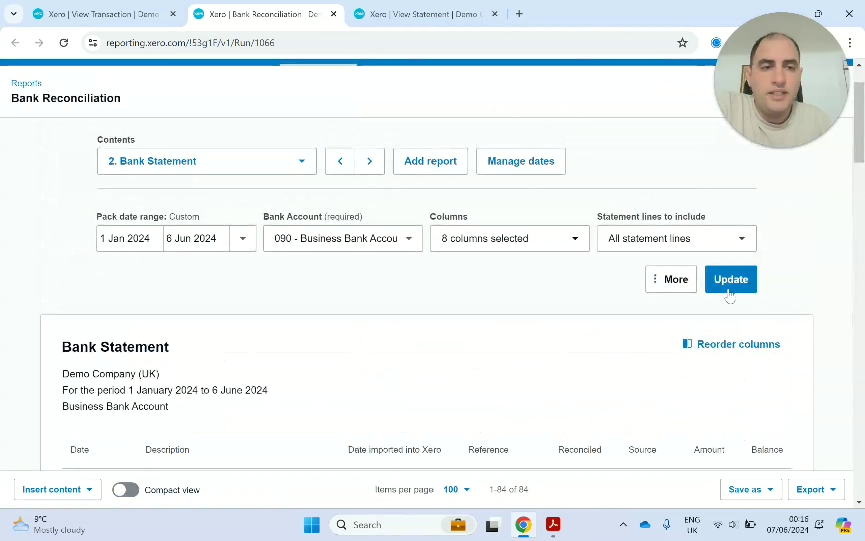
pyautogui.click(727, 280)
pyautogui.scroll(-15, 667, 302)
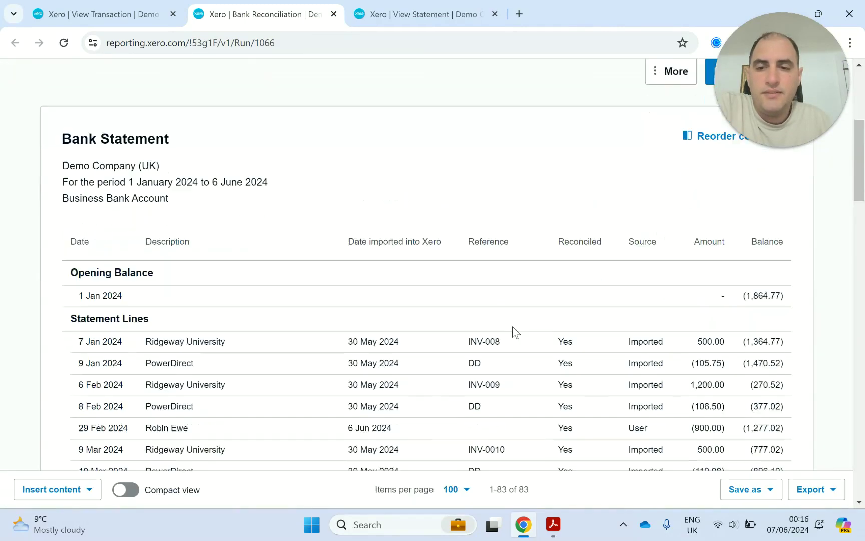
pyautogui.scroll(-8, 231, 385)
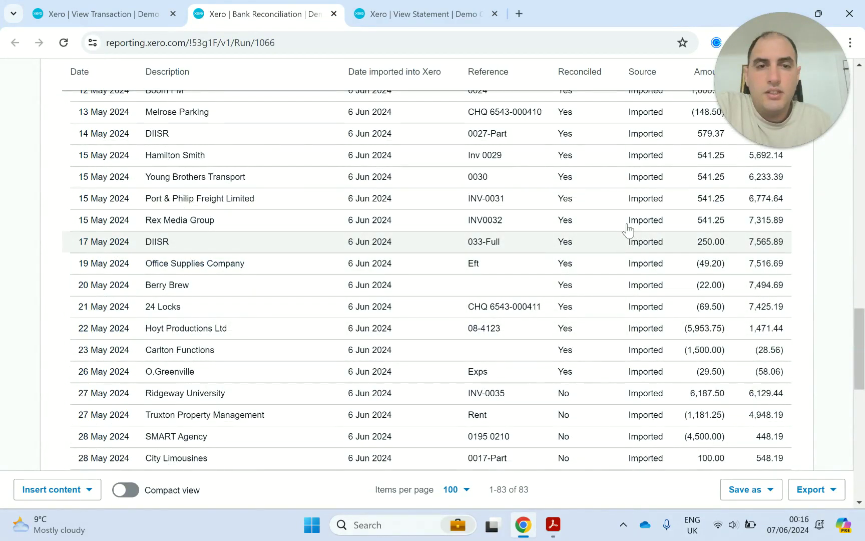
pyautogui.scroll(-10, 786, 341)
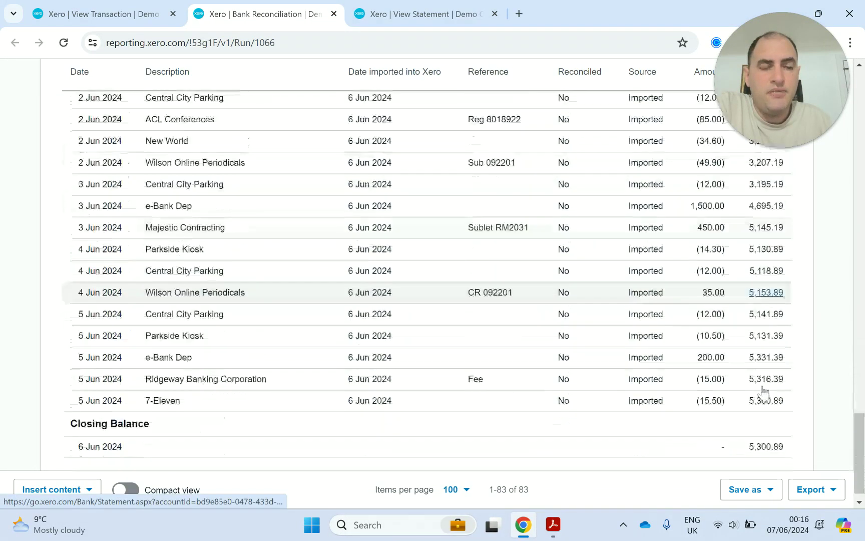
pyautogui.scroll(-1, 764, 391)
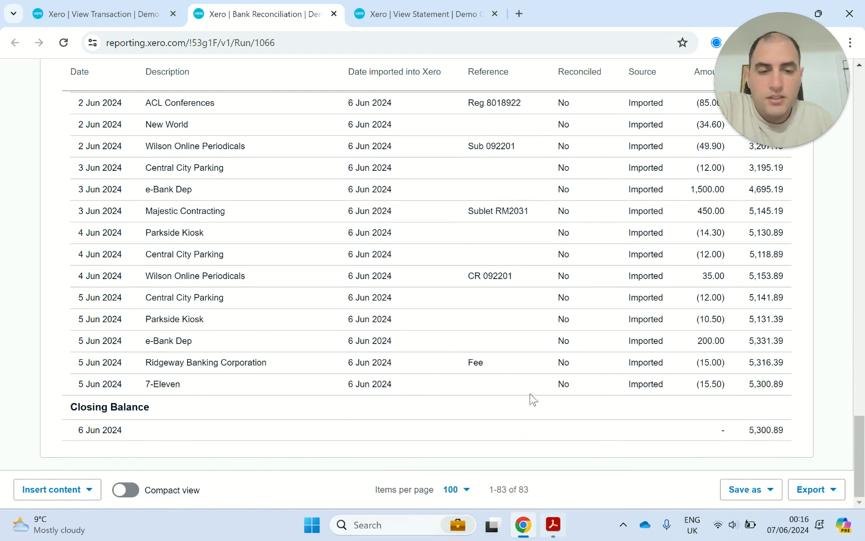
# Compare the last balance in the PDF bank statement, on the 5 Jun 2024 7-Eleven line, with Xero's closing balance
pyautogui.click(554, 524)
pyautogui.scroll(-3, 649, 415)
pyautogui.scroll(-3, 650, 415)
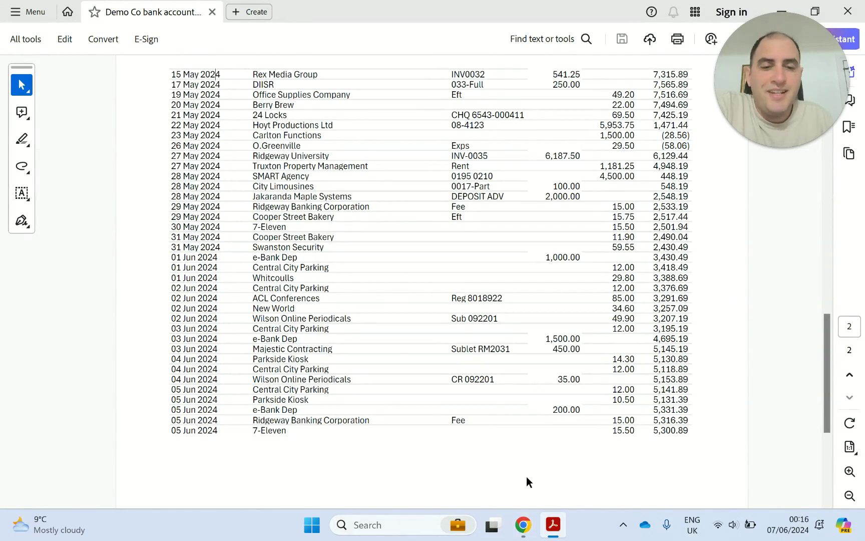
pyautogui.scroll(5, 527, 476)
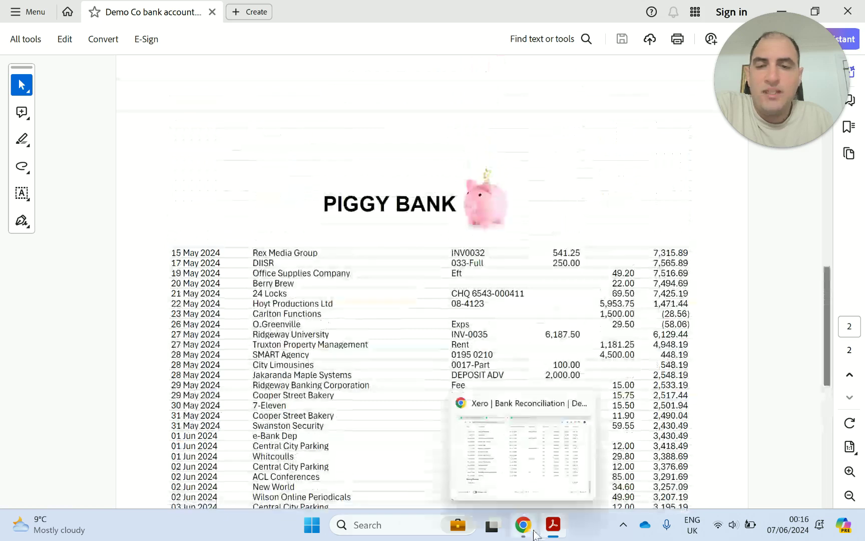
# In Xero's Bank Reconciliation Summary, set the bank statement ending balance to 5300.89, update the report and check its Statement Balances section
pyautogui.click(532, 529)
pyautogui.scroll(20, 140, 170)
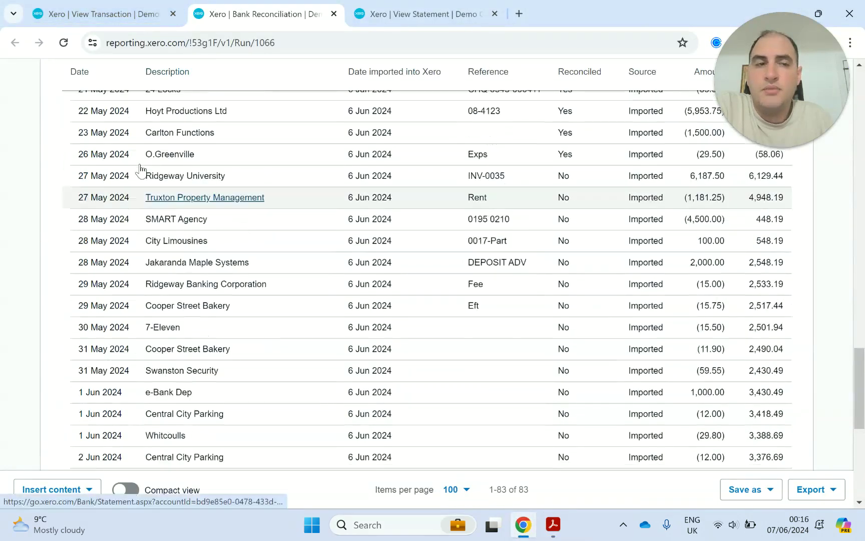
pyautogui.click(337, 231)
pyautogui.click(489, 305)
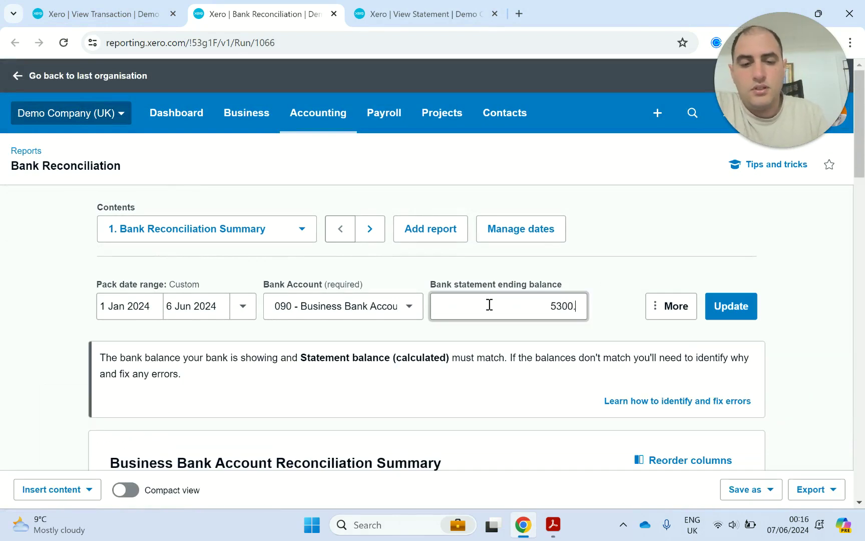
pyautogui.press('Return')
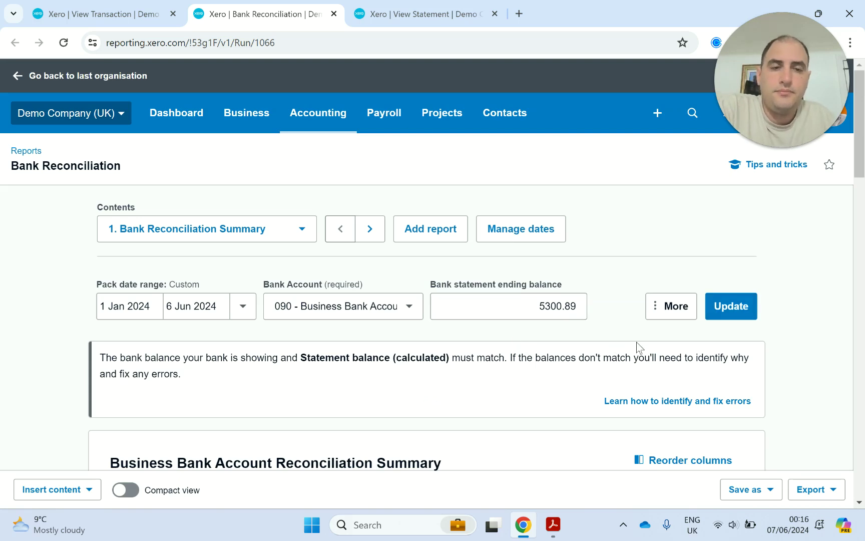
pyautogui.scroll(-15, 640, 347)
pyautogui.tripleClick(430, 409)
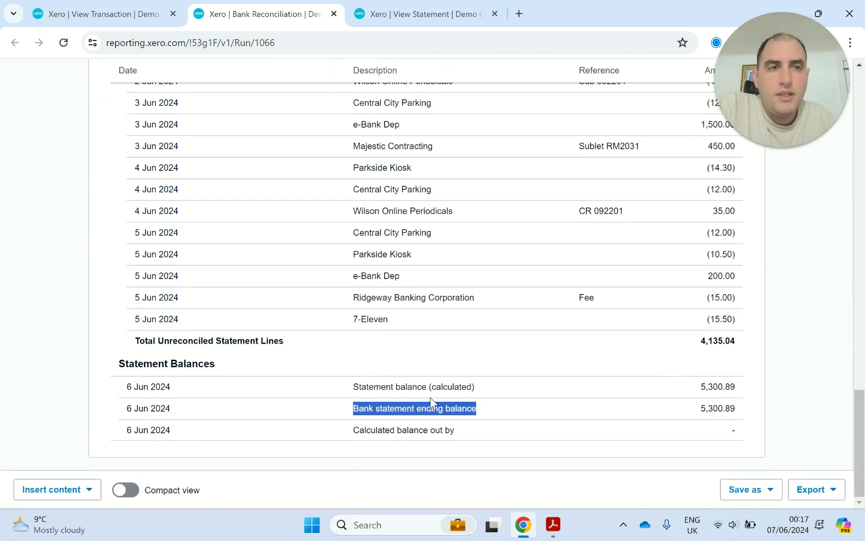